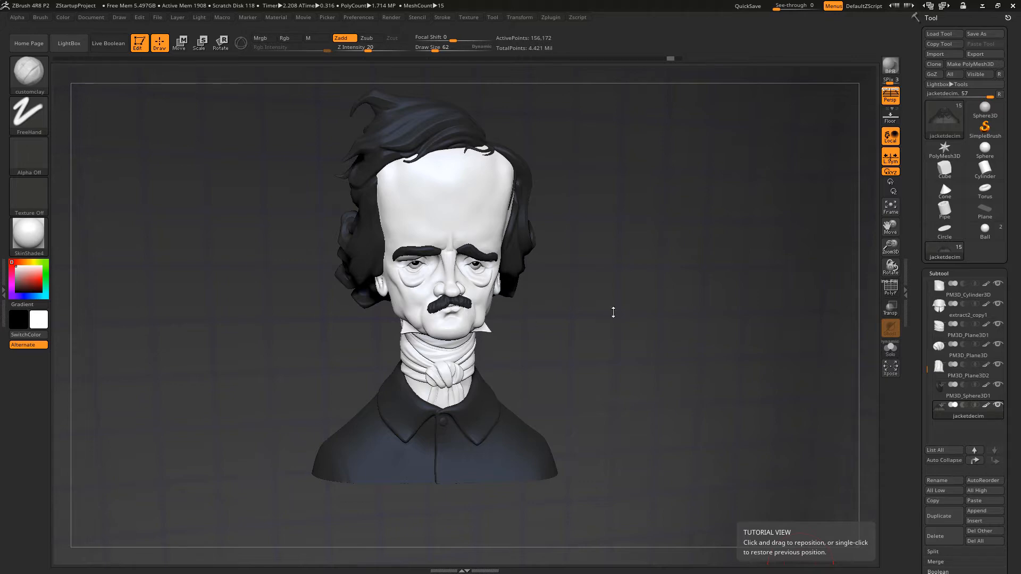
Step: Examine the character bust from the front, side and underneath, look through its subtools, and inspect the hair and forehead up close
left_click_drag(644, 313, 631, 289)
mouse_move(609, 338)
left_mouse_down()
mouse_move(598, 317)
mouse_move(611, 258)
mouse_move(636, 239)
mouse_move(620, 334)
left_mouse_up()
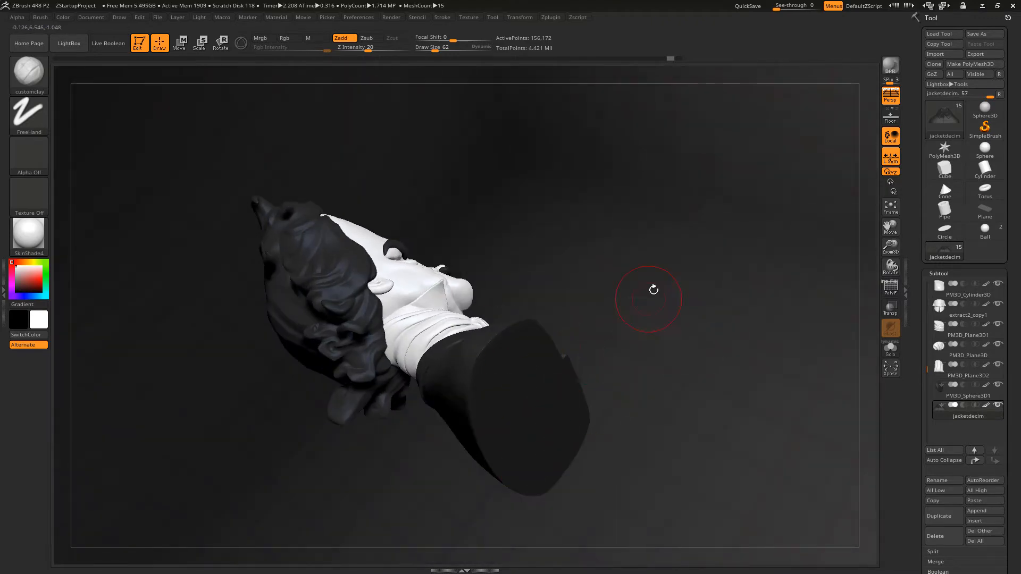
left_click_drag(654, 290, 620, 337)
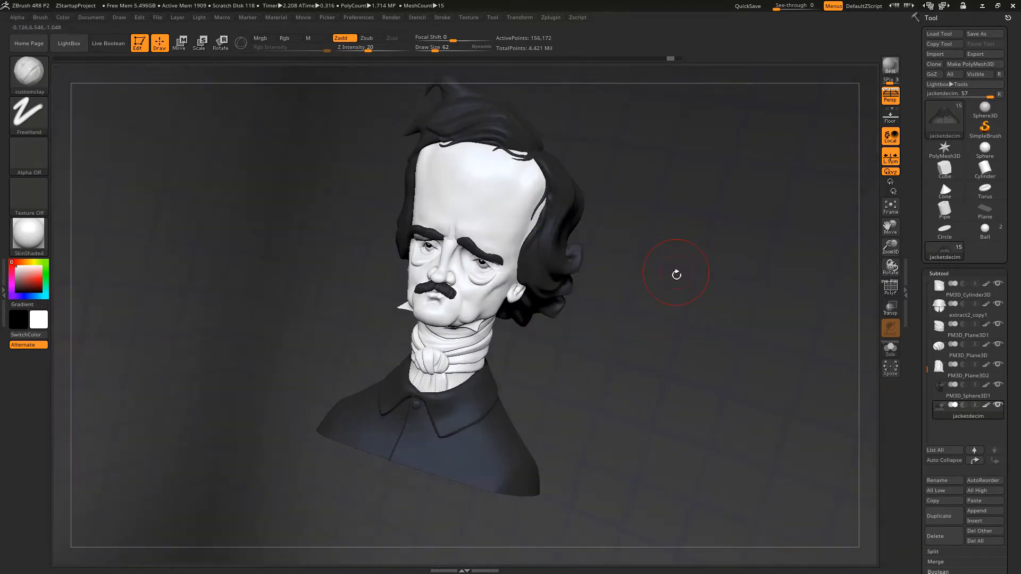
left_click_drag(677, 274, 529, 337)
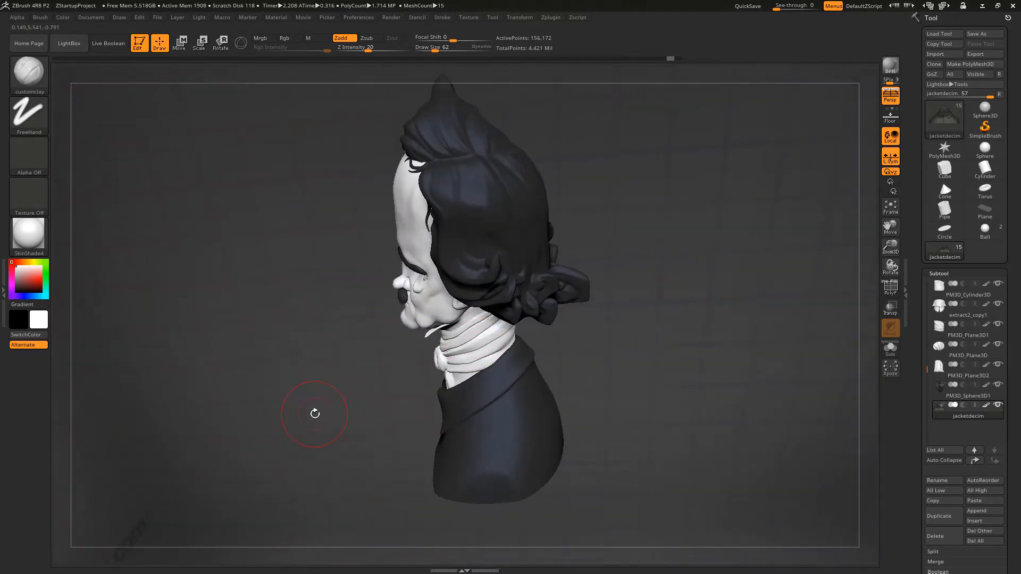
left_click_drag(315, 414, 473, 288)
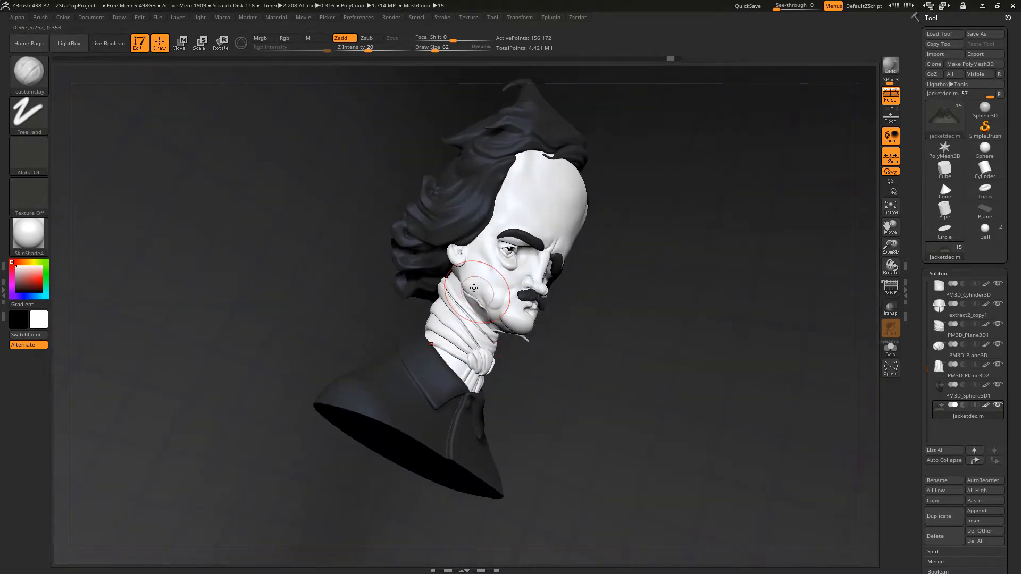
left_click_drag(665, 260, 685, 271)
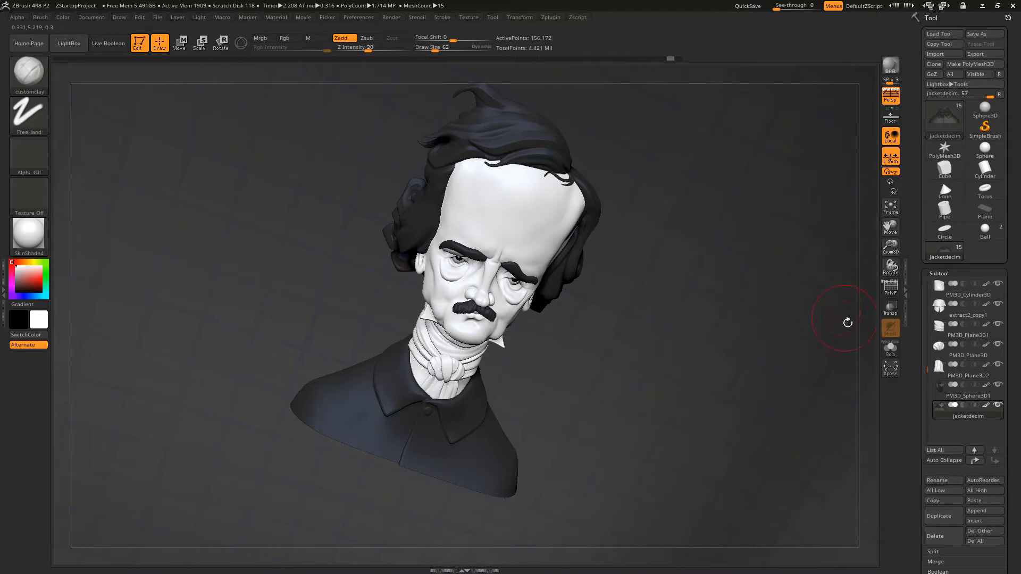
mouse_move(937, 310)
left_click_drag(922, 379, 924, 292)
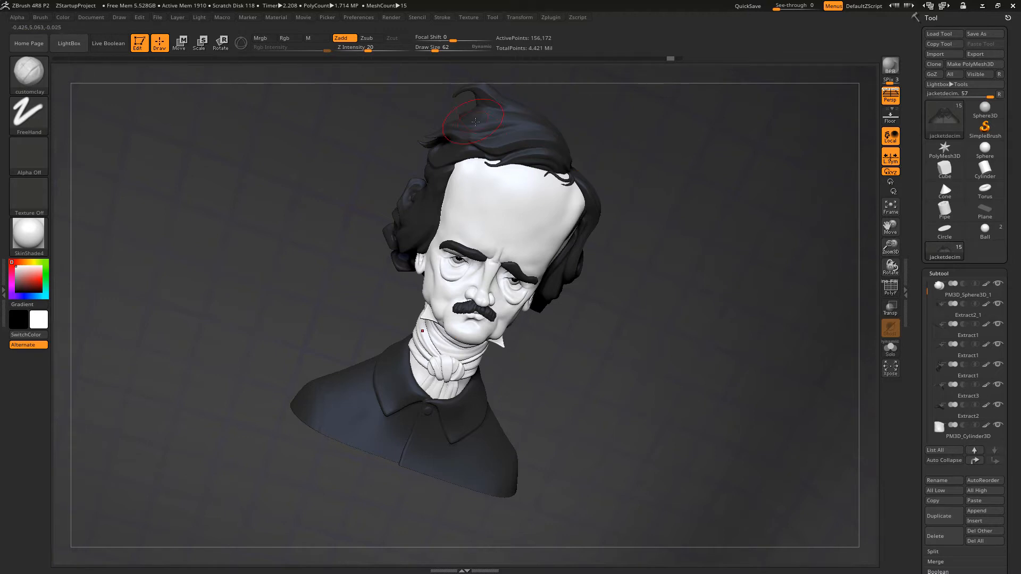
right_click_drag(463, 138, 466, 219, "alt")
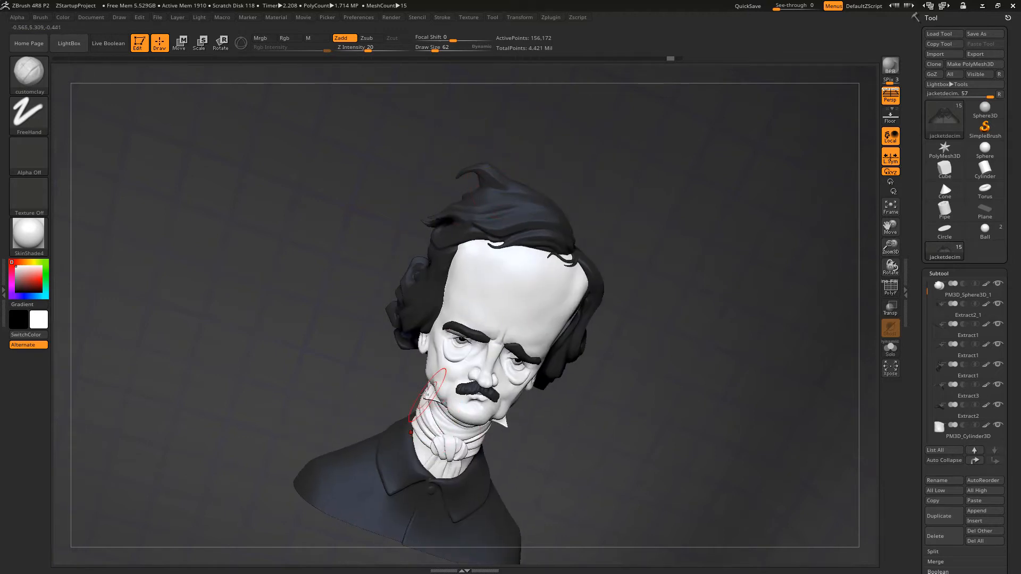
right_click_drag(430, 395, 415, 404)
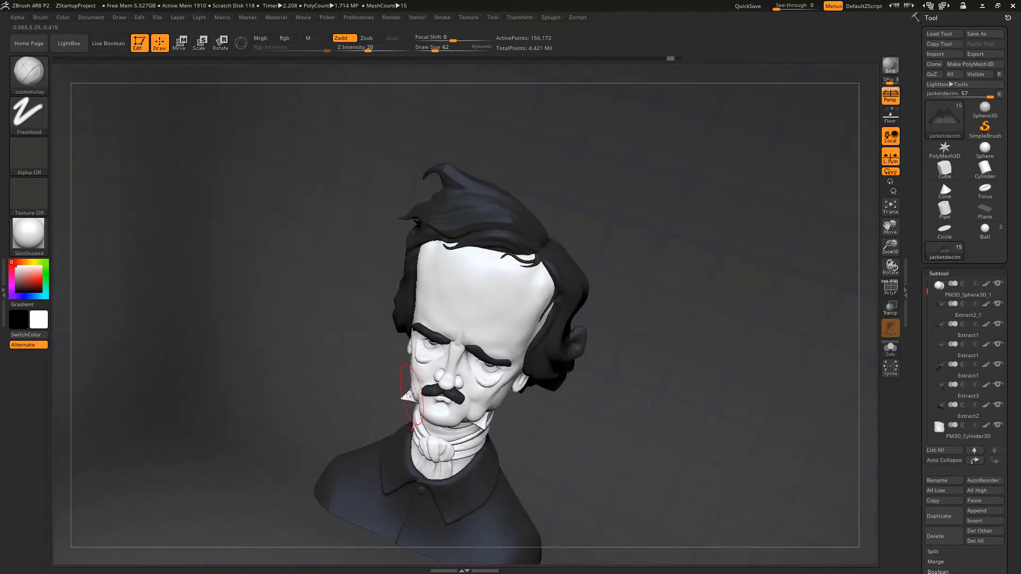
right_click_drag(426, 177, 474, 72)
right_click_drag(398, 314, 471, 103, "alt")
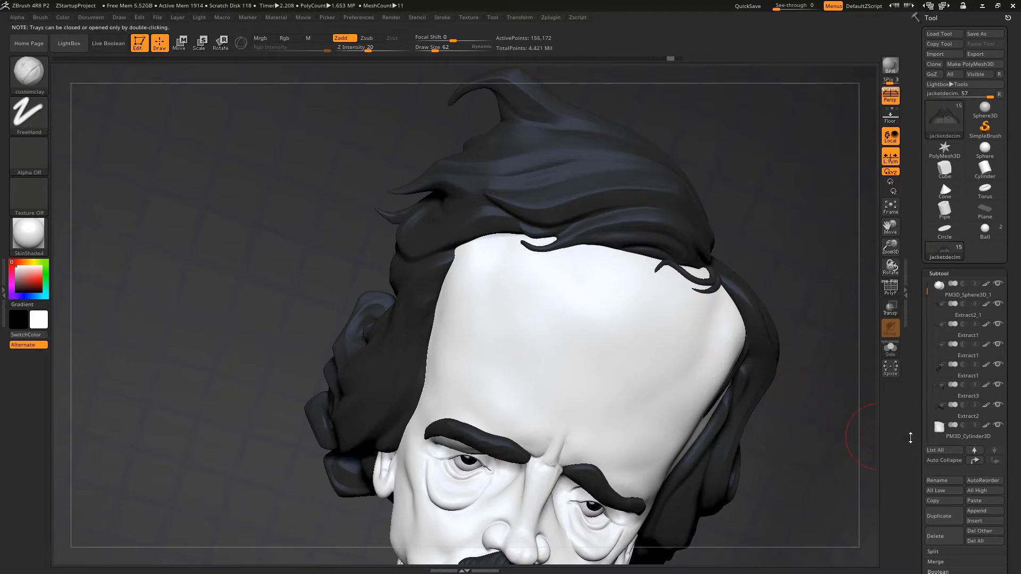
Step: Set the DynaMesh shell thickness of the jacketdecim subtool to 17
scroll(915, 356, "down", 5)
left_click(941, 432)
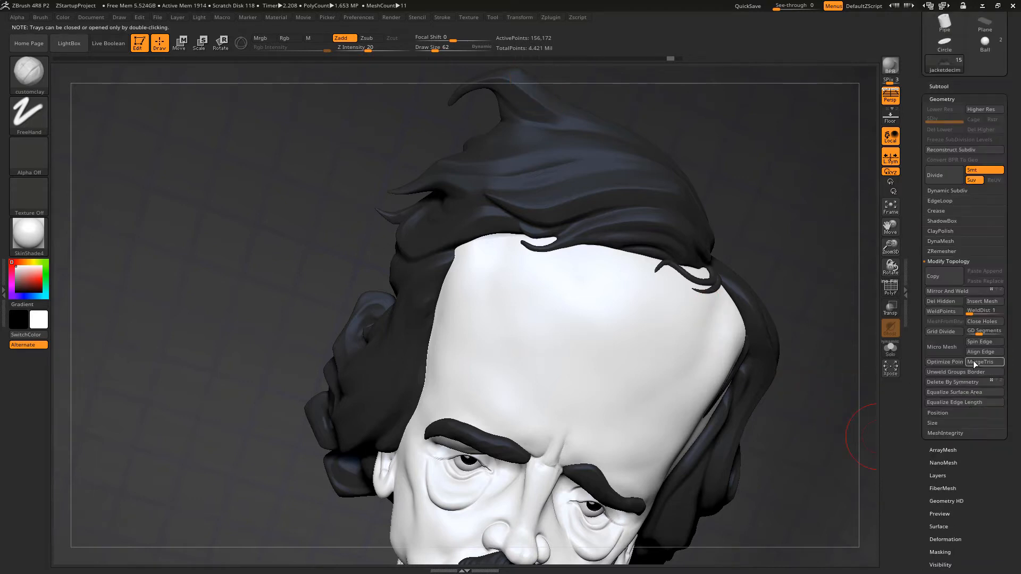
left_click(940, 241)
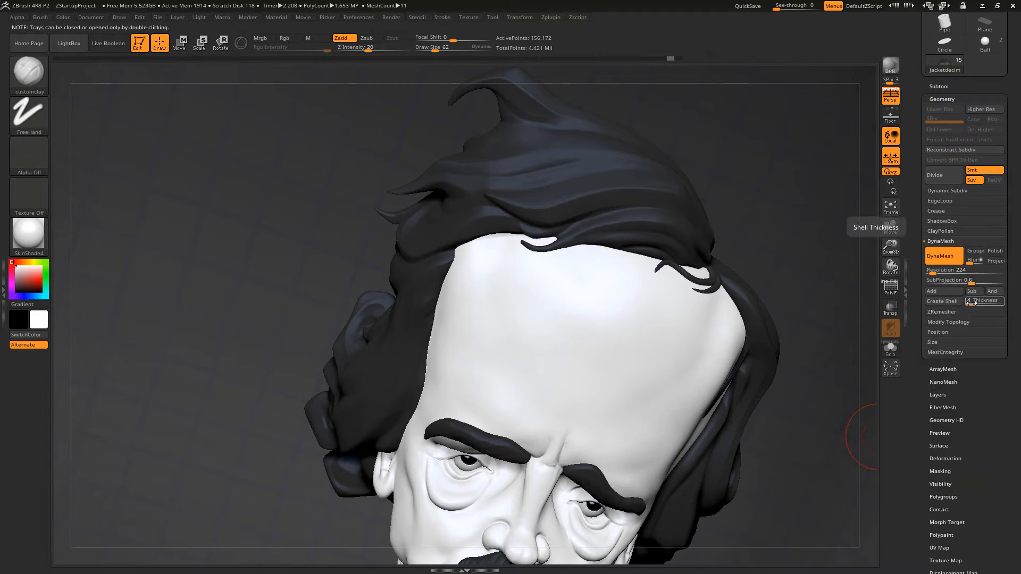
left_click_drag(970, 302, 971, 303)
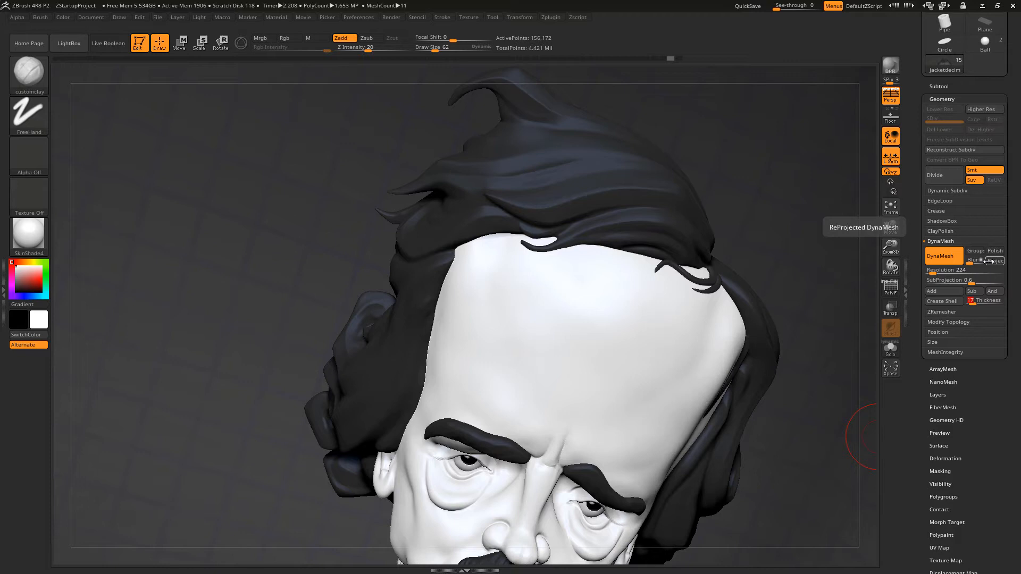
right_click_drag(720, 224, 595, 212, "ctrl")
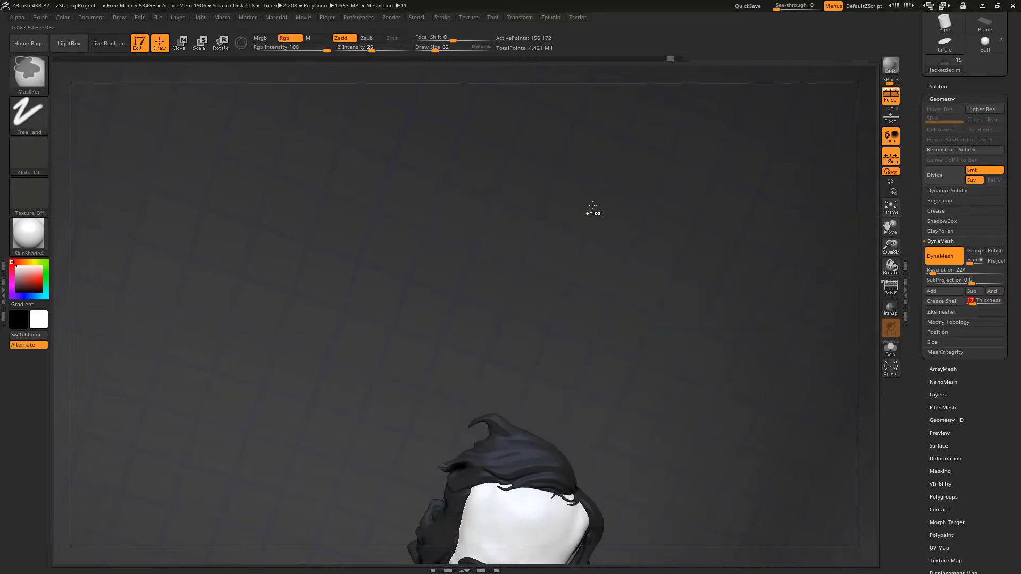
right_click_drag(521, 280, 474, 94, "alt")
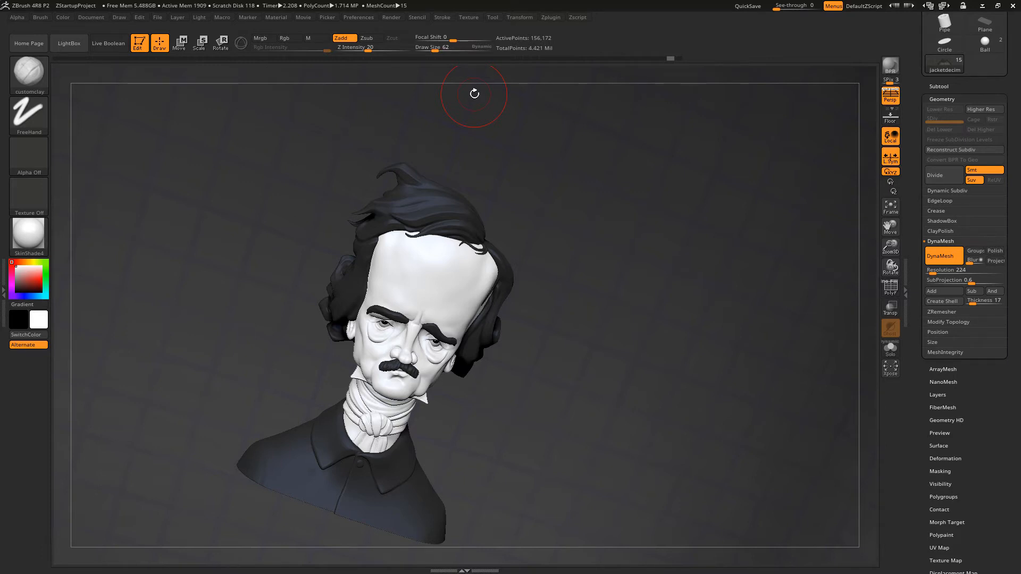
Step: Switch to File Explorer and select all the DynaShell text files in the zip archive
key("alt+Tab")
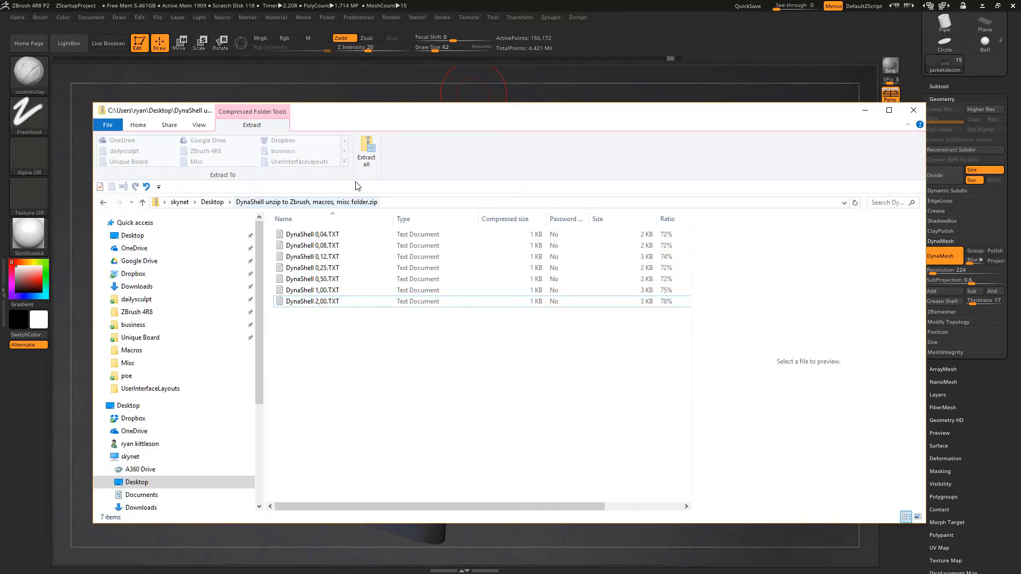
left_click(321, 238)
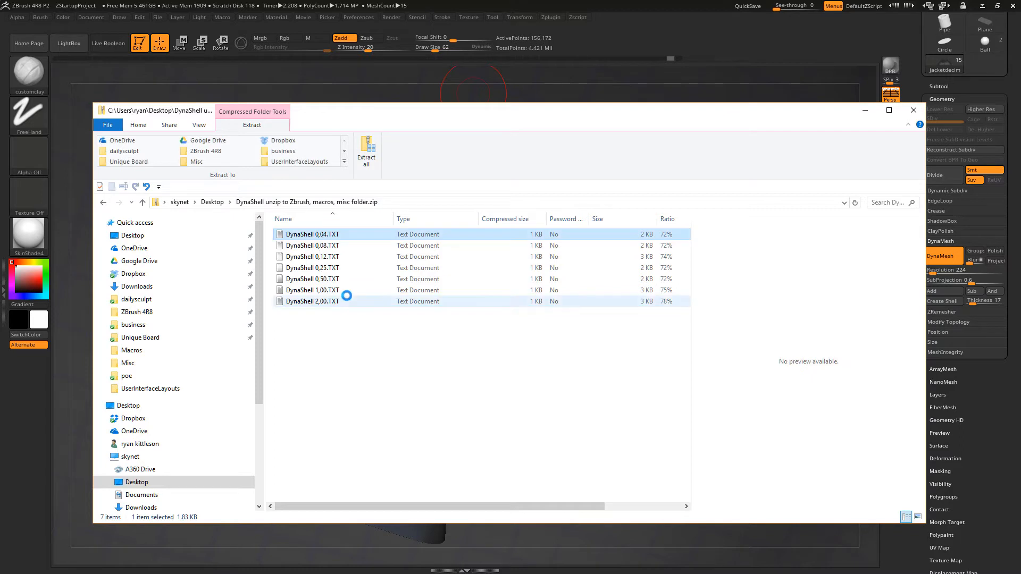
left_click(320, 302, "shift")
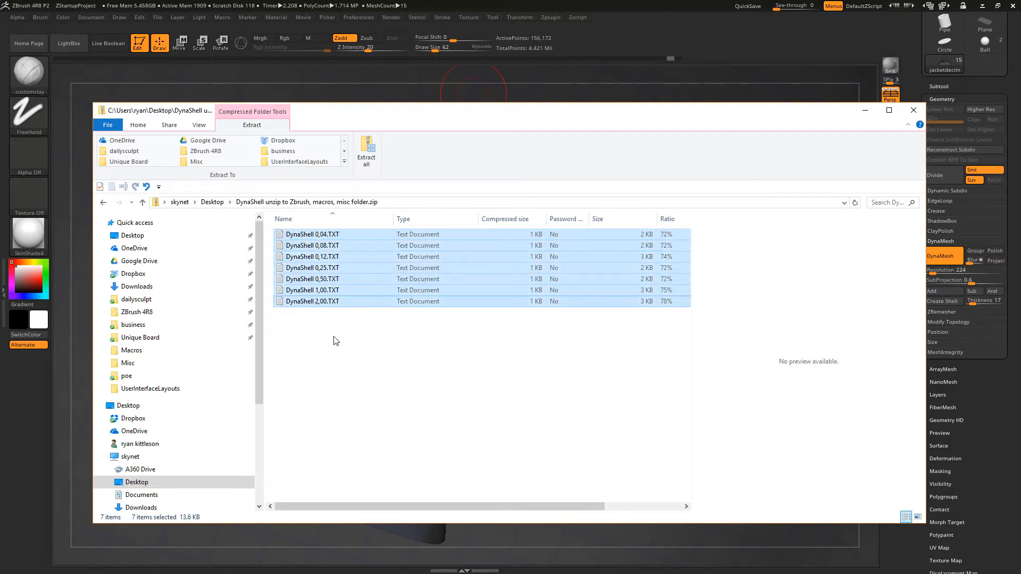
Step: Browse from the ZBrush 4R8 program folder through ZStartup and Macros to the Misc folder and look through its files
left_click(140, 313)
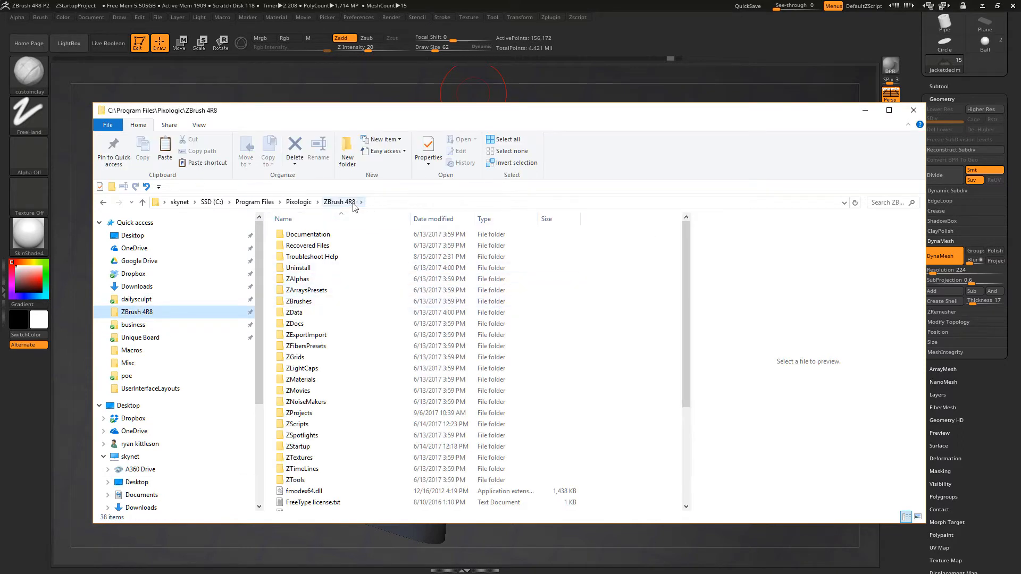
double_click(299, 449)
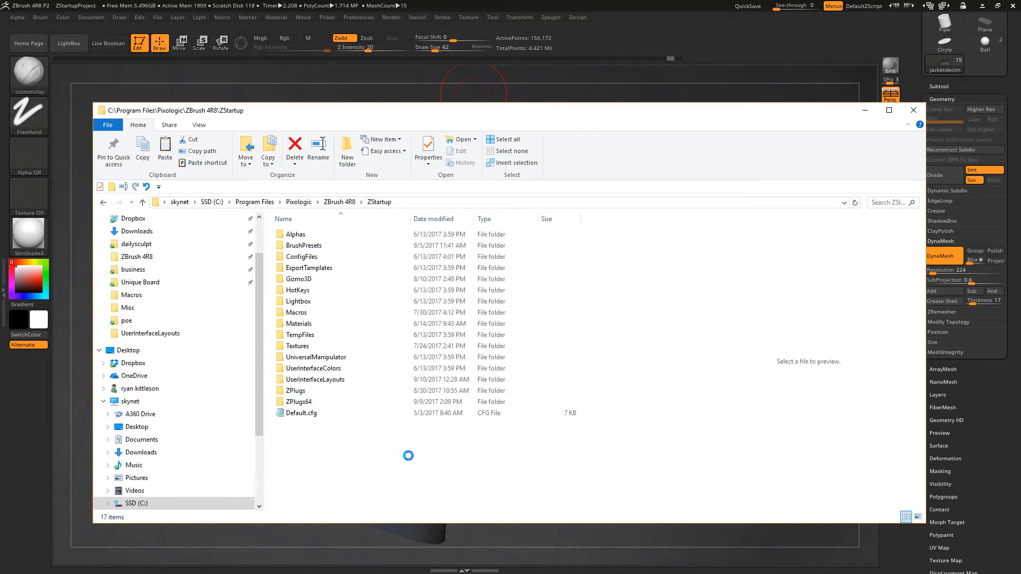
double_click(298, 313)
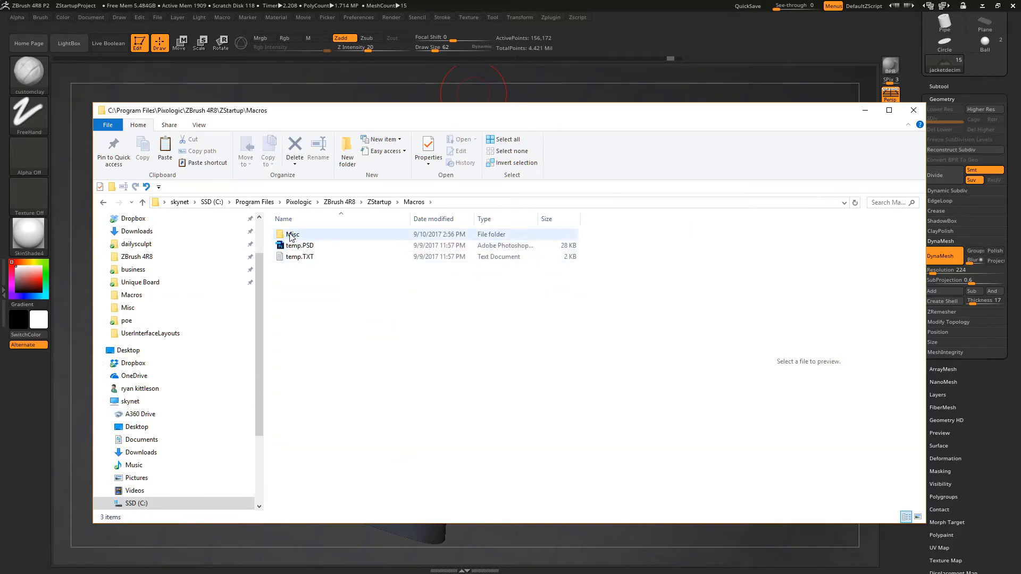
double_click(294, 235)
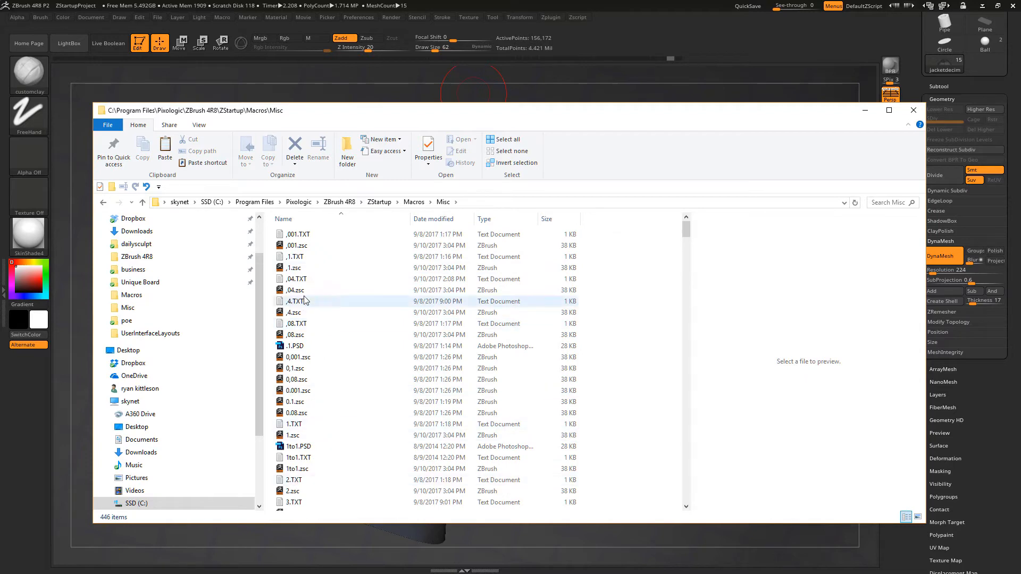
mouse_move(685, 230)
left_mouse_down()
mouse_move(685, 466)
mouse_move(693, 246)
mouse_move(681, 212)
left_mouse_up()
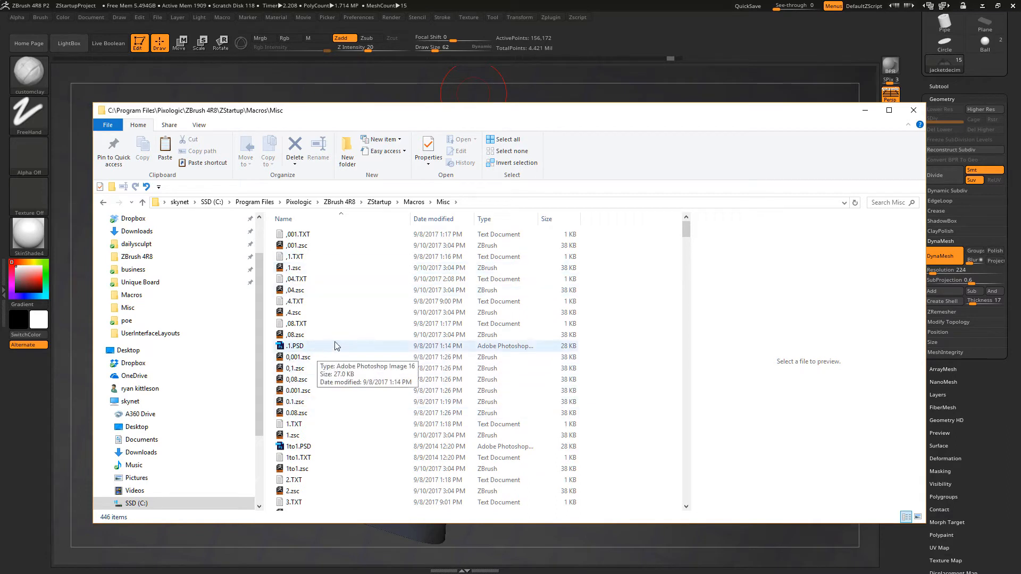
Step: Switch back to ZBrush and check the available macros
left_click_drag(379, 86, 442, 93)
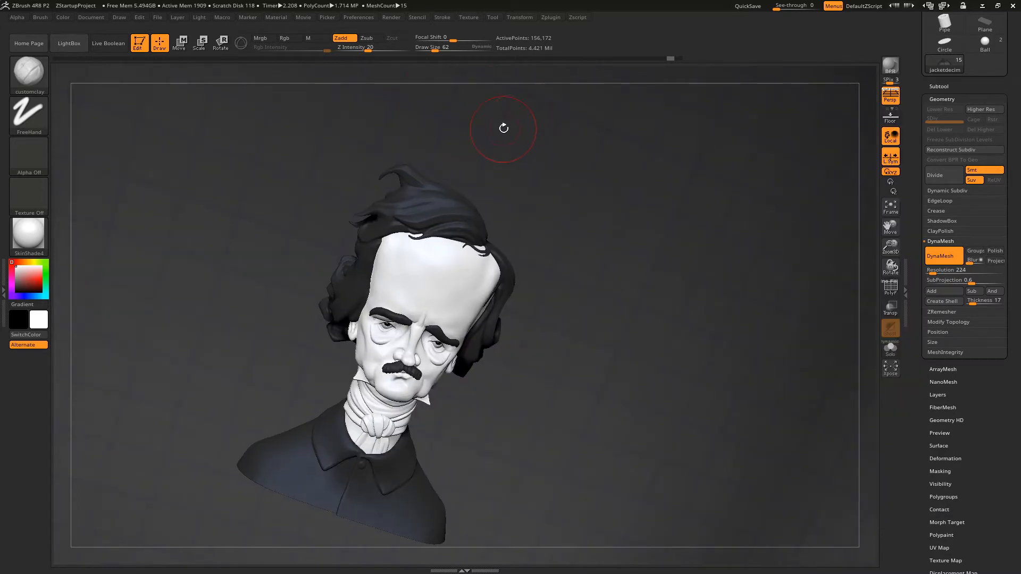
left_click(218, 17)
left_click(222, 17)
Step: Merge all visible subtools of the bust into one mesh and switch to the merged jacketdecim tool
left_click(939, 86)
left_click(938, 86)
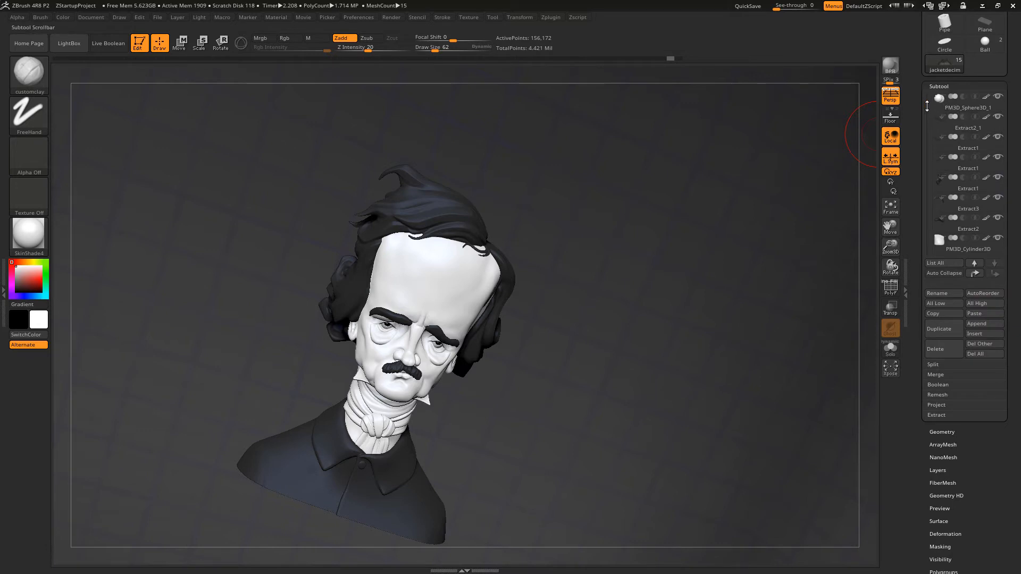
left_click_drag(919, 150, 909, 195)
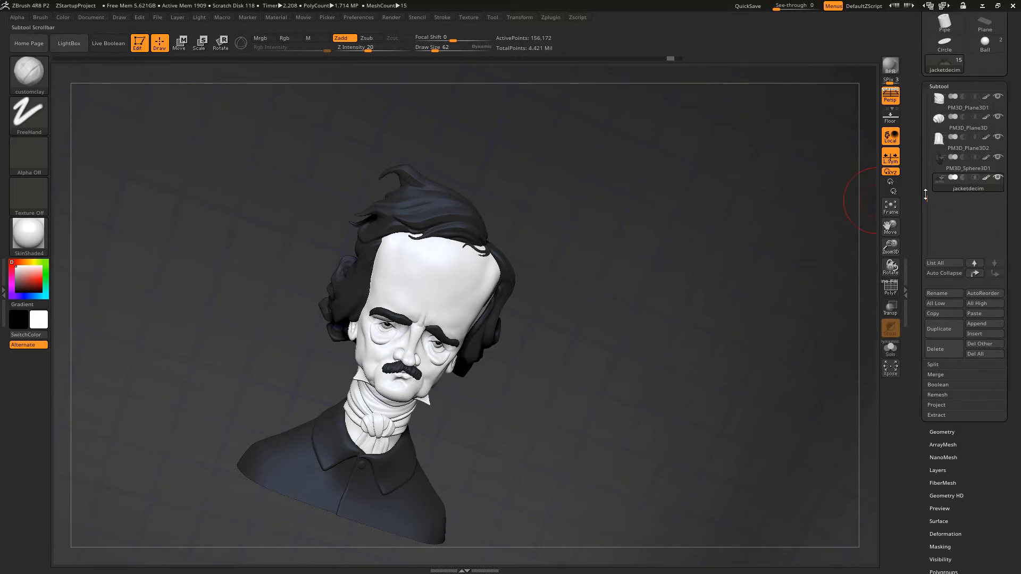
left_click_drag(926, 199, 926, 154)
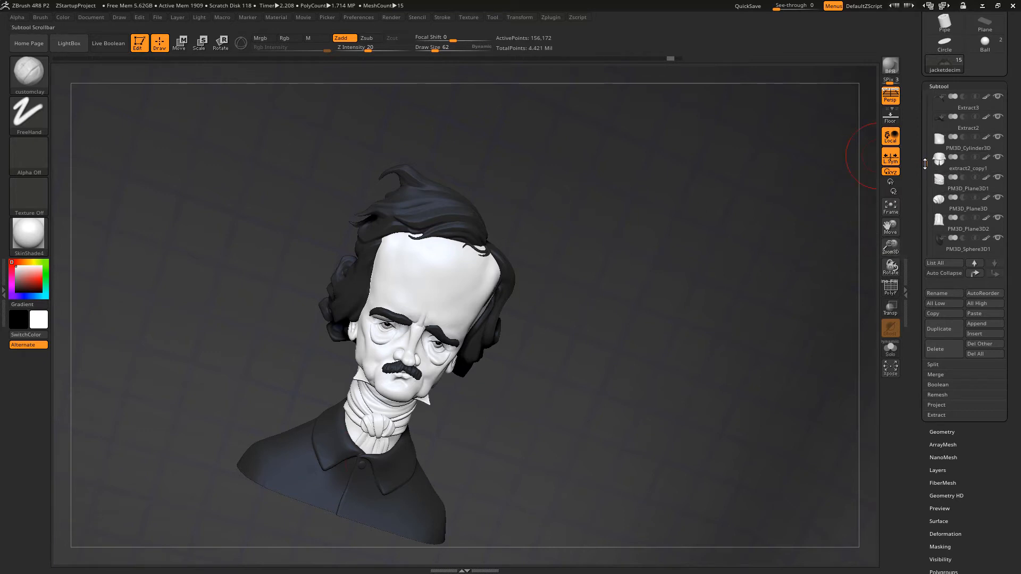
left_click_drag(927, 156, 928, 189)
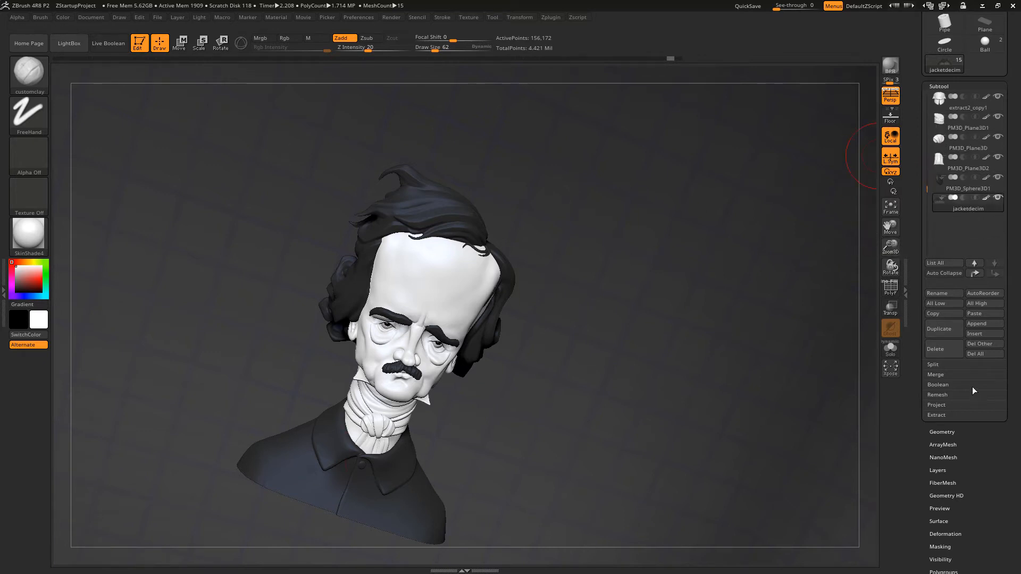
left_click(936, 375)
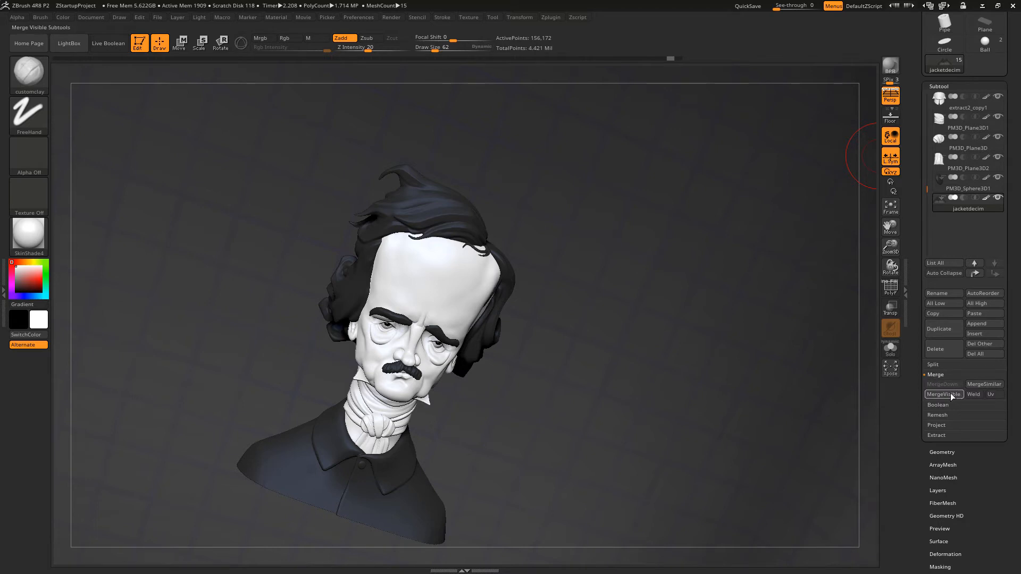
left_click(949, 393)
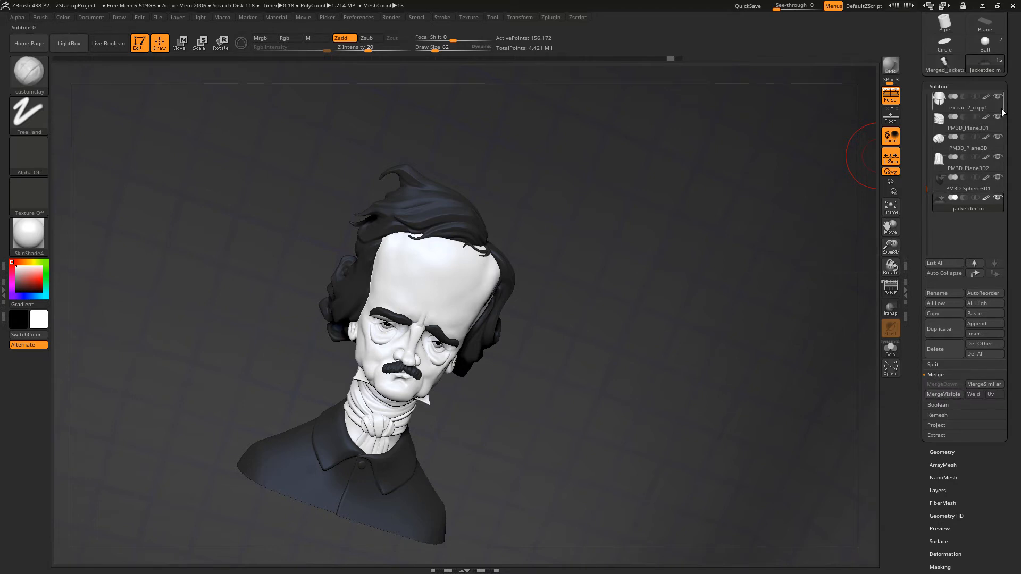
left_click(943, 65)
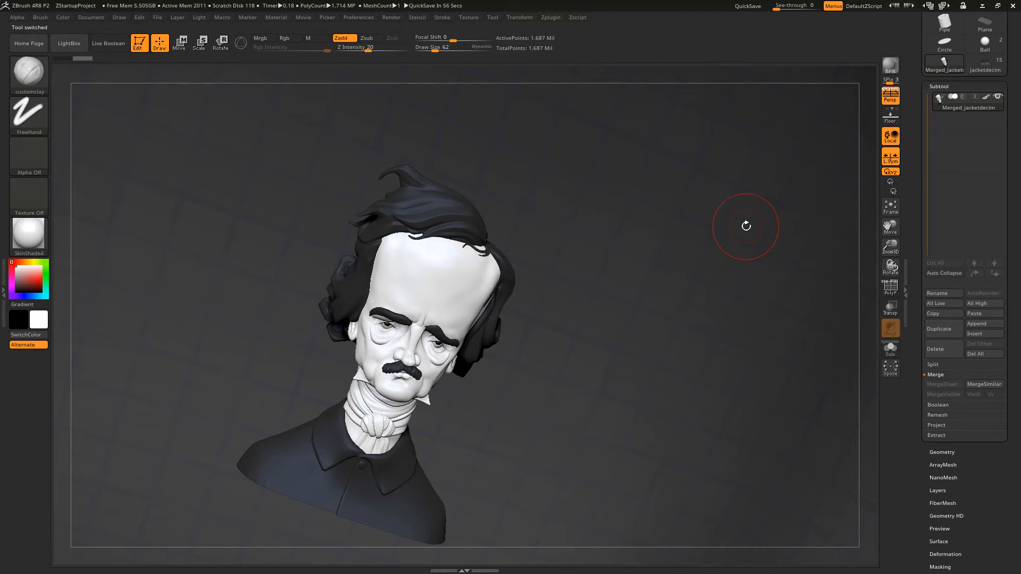
Step: Try DynaMesh on the merged bust at resolution 16 and undo the remesh
left_click_drag(565, 319, 672, 270)
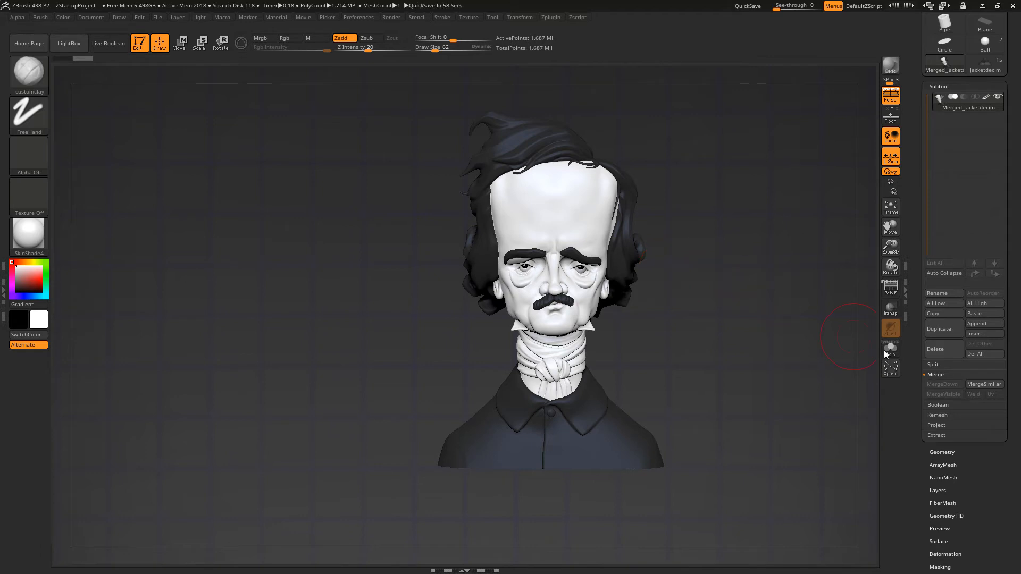
left_click(939, 452)
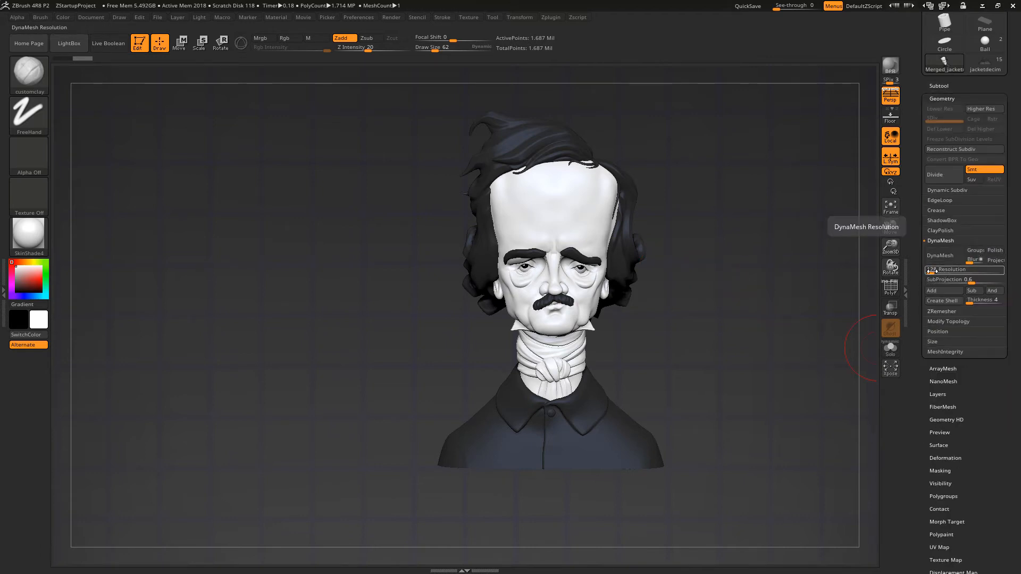
left_click_drag(931, 272, 929, 272)
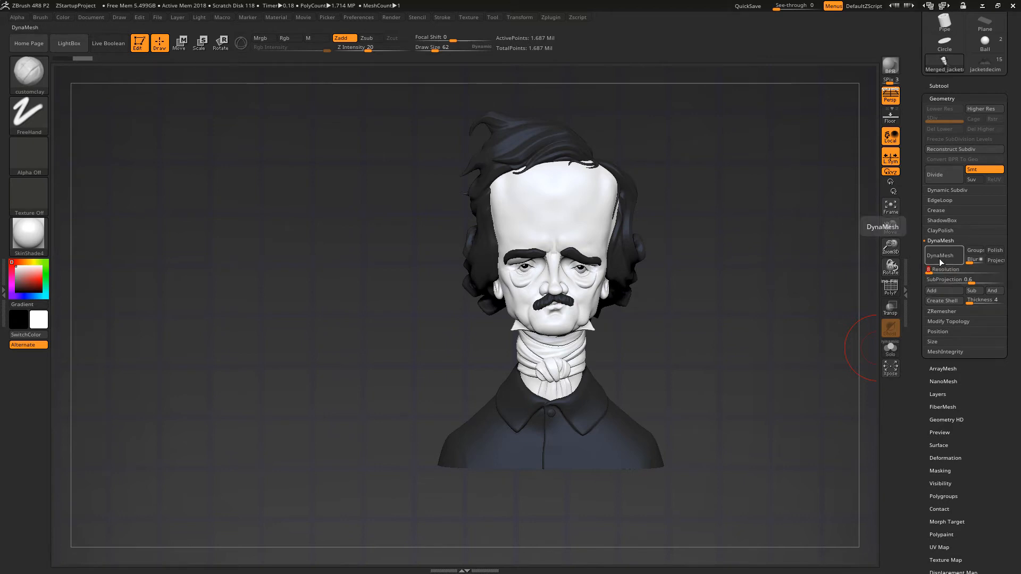
left_click(937, 257)
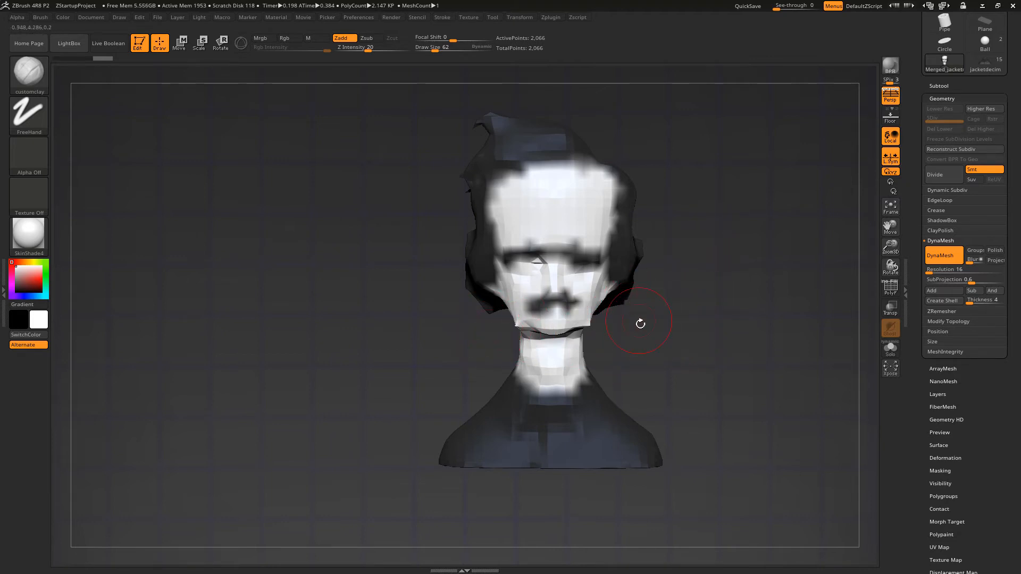
key("ctrl+z")
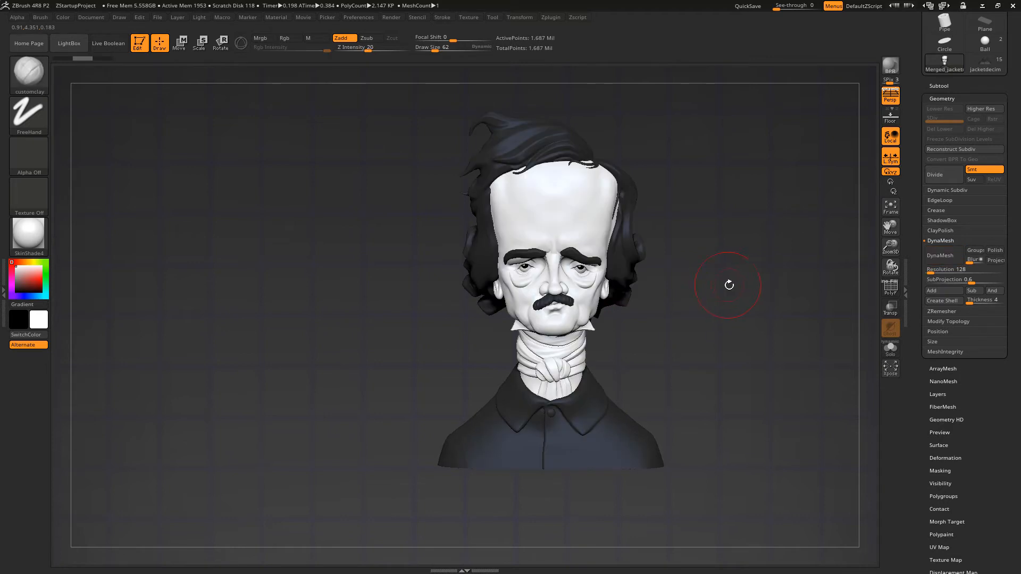
Step: DynaMesh the merged bust at resolution 88 and check the remeshed face, neck and collar
left_click(930, 271)
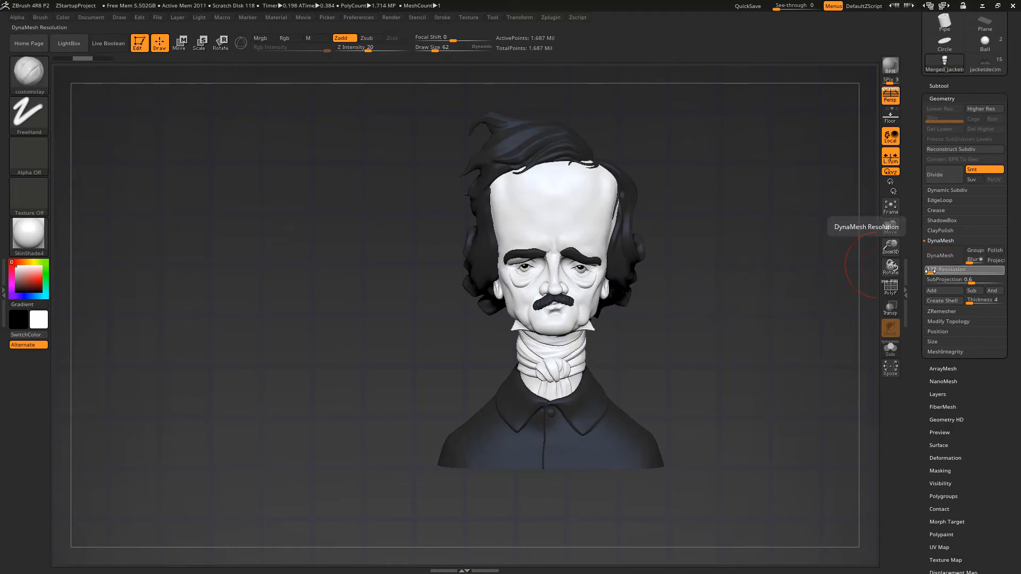
type("72")
key("Return")
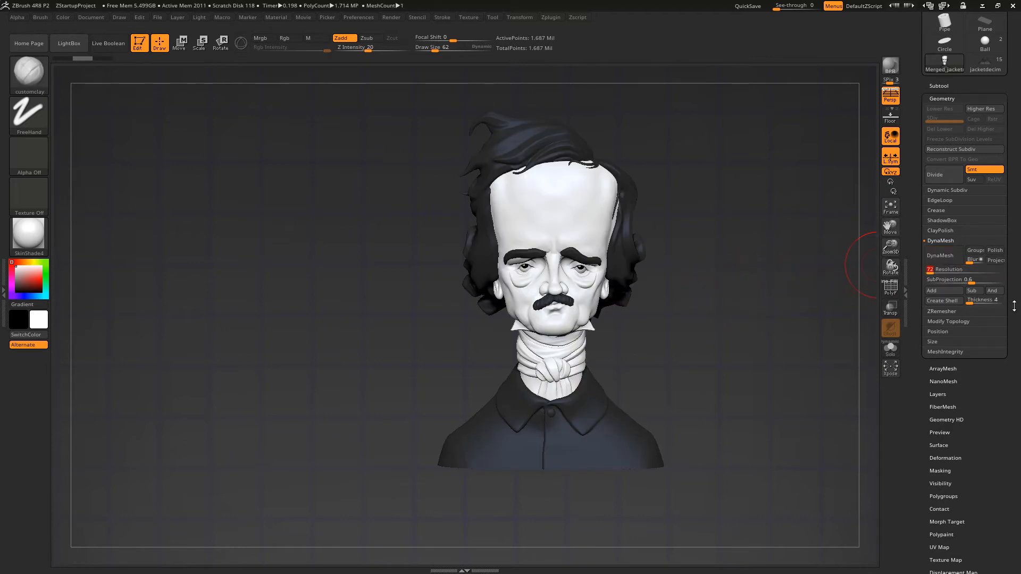
left_click(941, 260)
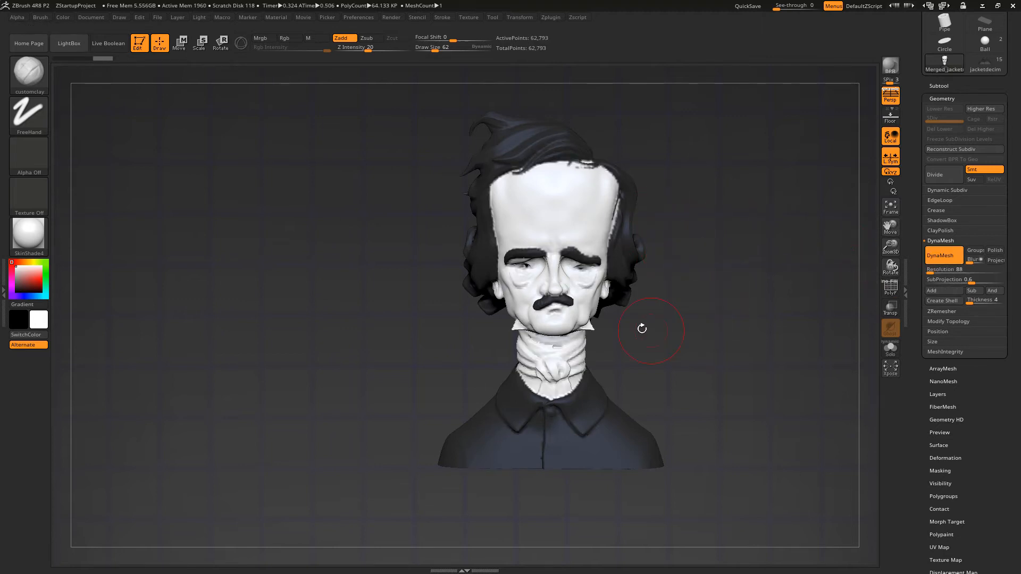
right_click_drag(558, 338, 615, 387, "ctrl")
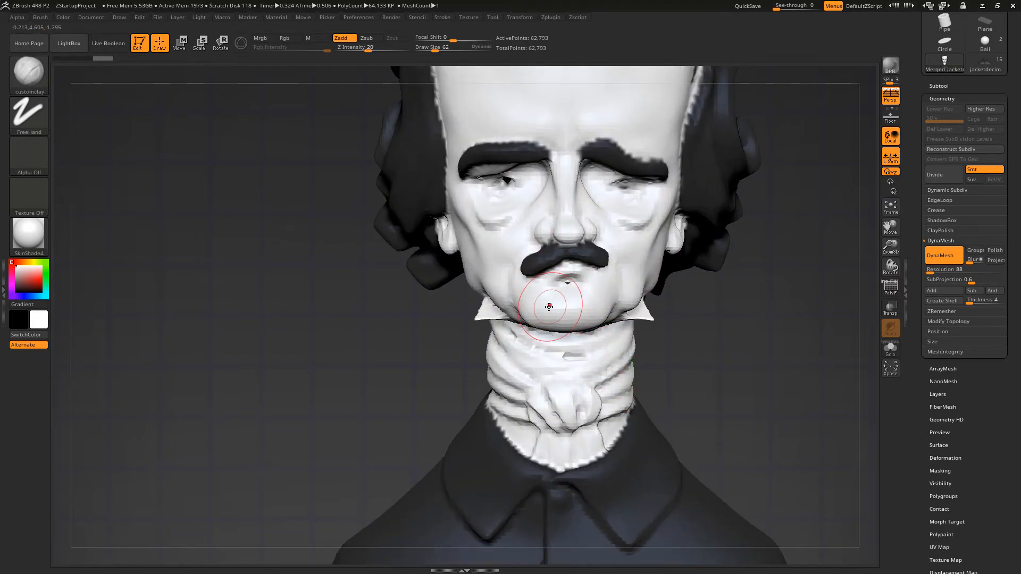
mouse_move(549, 306)
right_mouse_down()
mouse_move(505, 317)
mouse_move(537, 319)
right_mouse_up()
right_click_drag(582, 287, 606, 287)
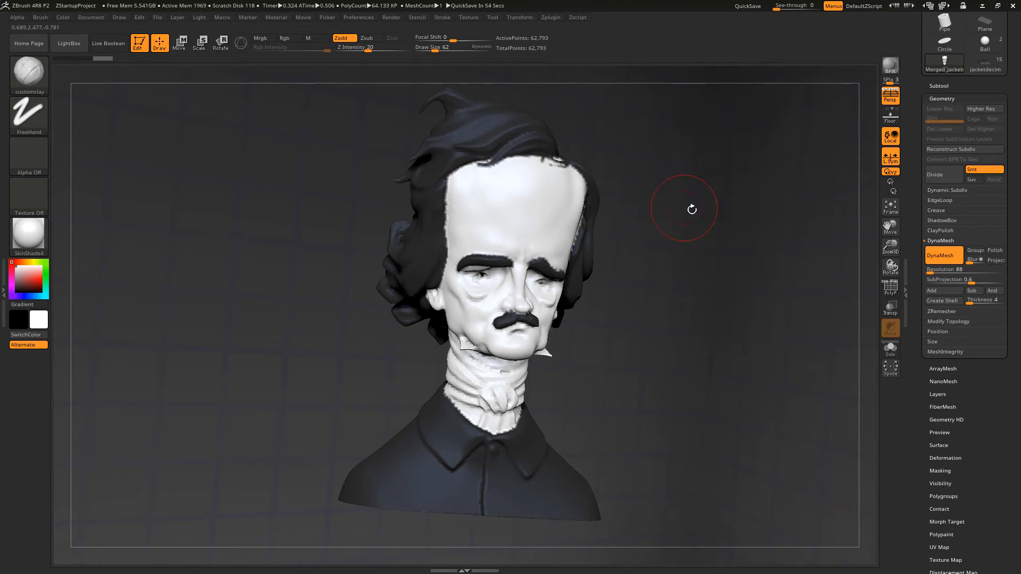
Step: Copy the merged bust subtool and paste it into the subtool list of the original jacketdecim tool
left_click(937, 86)
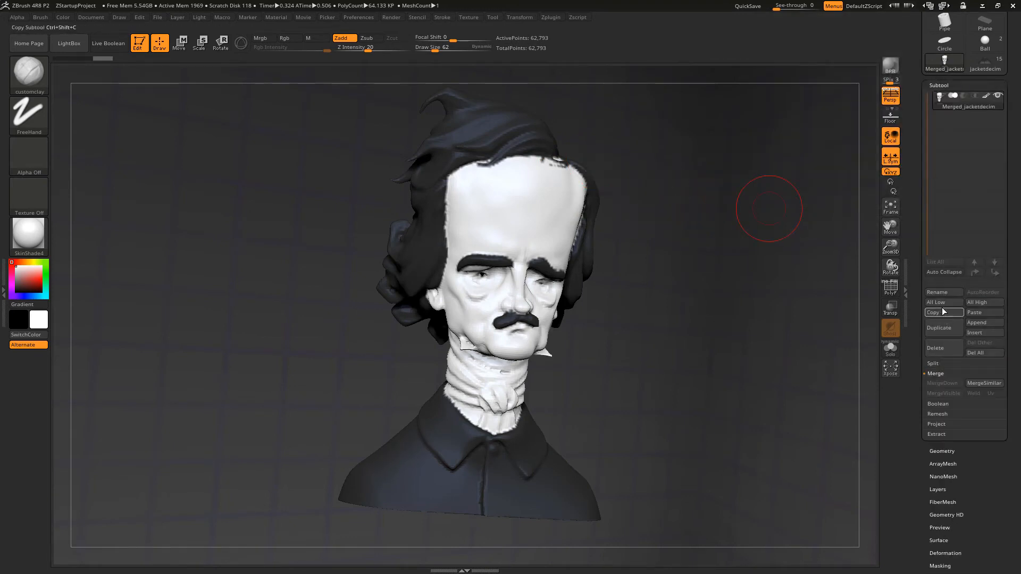
left_click(984, 61)
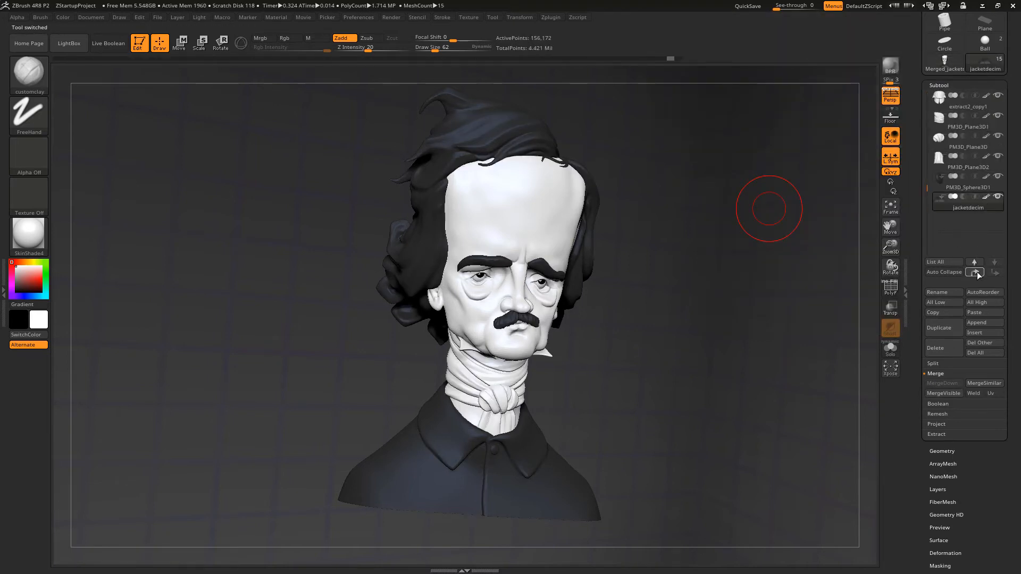
left_click(980, 312)
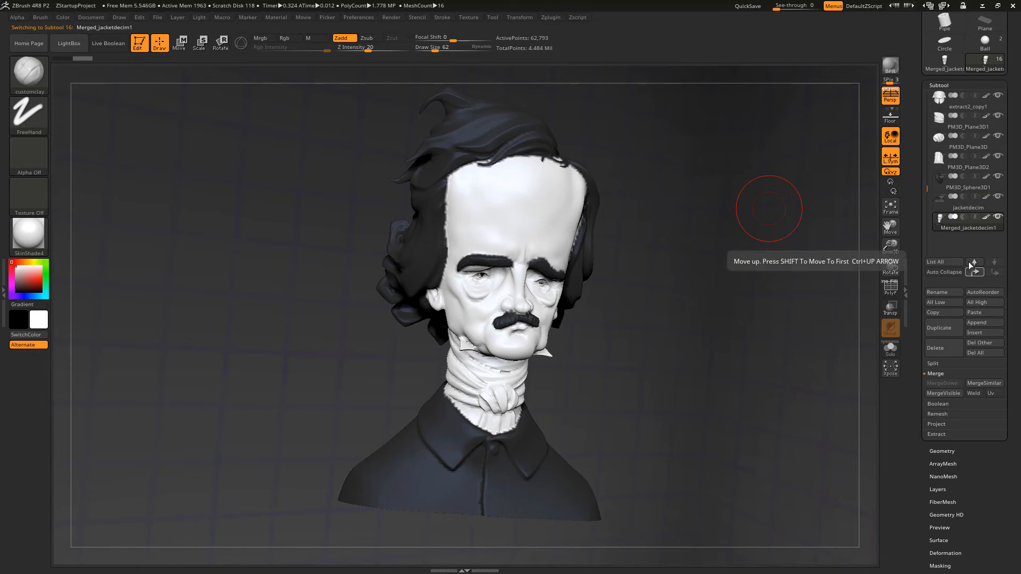
mouse_move(941, 227)
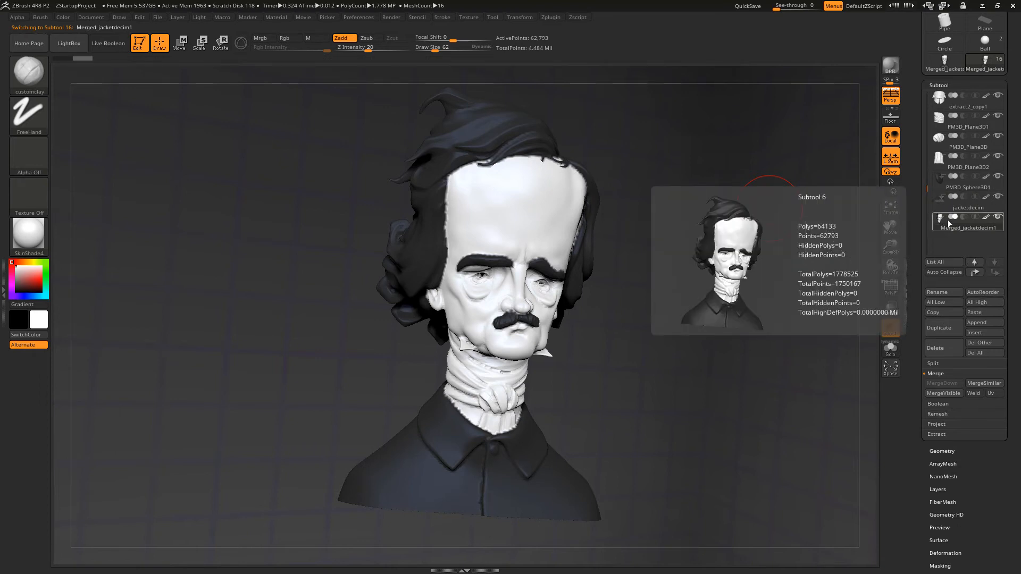
Step: Mask the flat underside of the merged bust as an escape hole, leaving its outer rim unmasked
left_click_drag(749, 362, 537, 357)
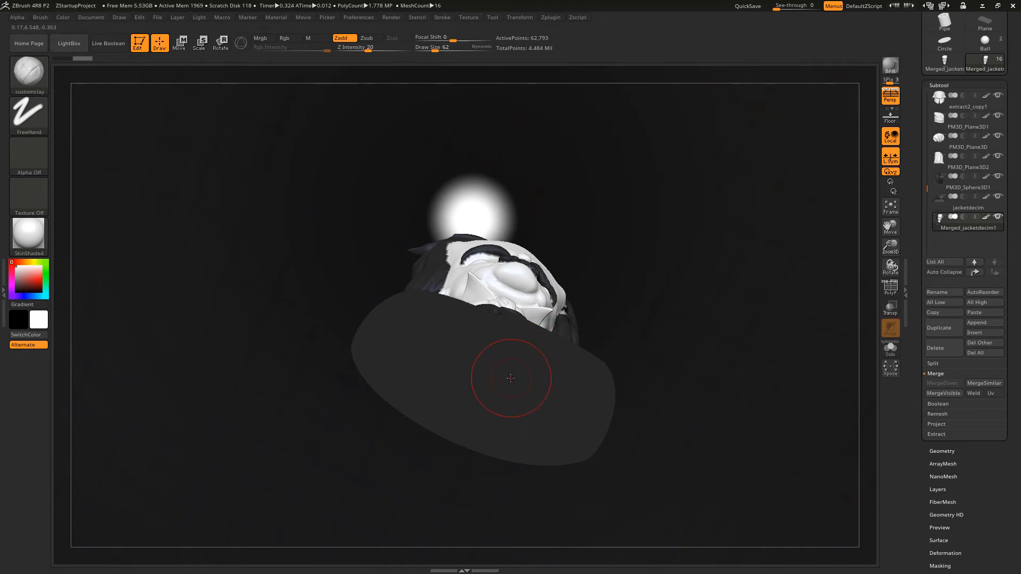
mouse_move(508, 379)
left_mouse_down("ctrl")
mouse_move(396, 339)
mouse_move(396, 372)
mouse_move(509, 423)
mouse_move(558, 419)
mouse_move(579, 396)
mouse_move(497, 336)
mouse_move(395, 349)
left_mouse_up("ctrl")
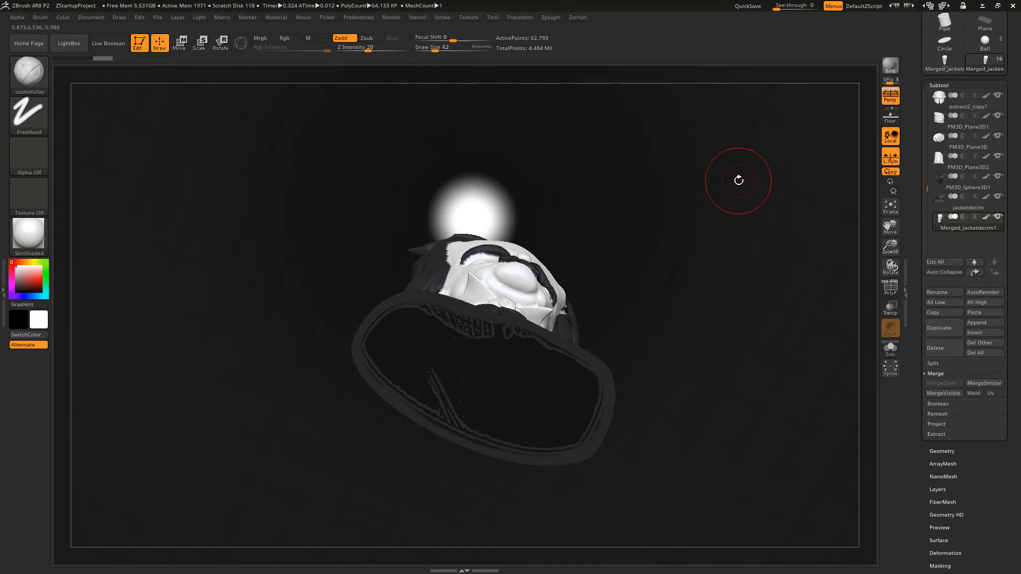
left_click_drag(687, 184, 709, 267)
left_click_drag(615, 200, 639, 253)
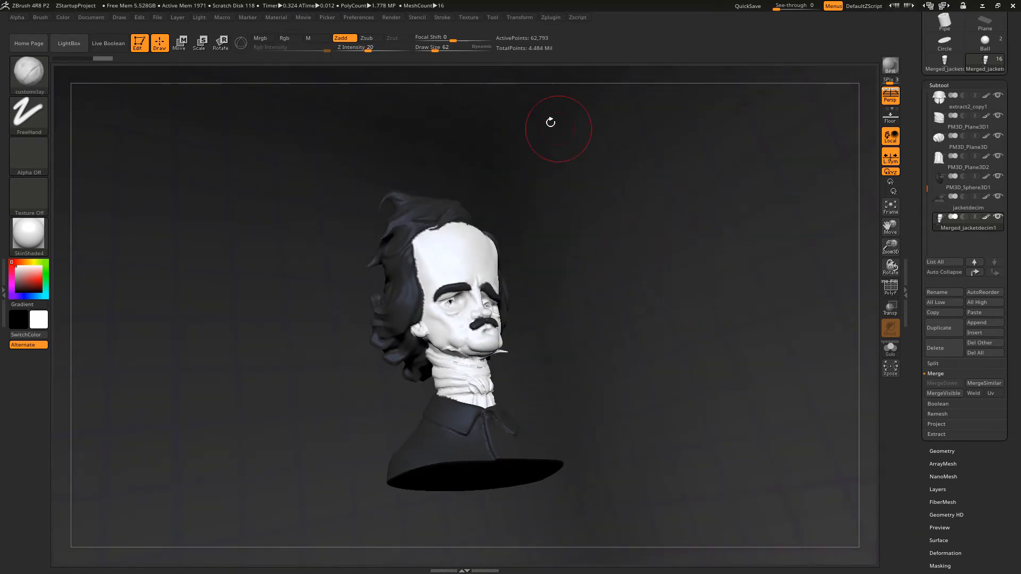
Step: Check the merged bust's size and run the DynaShell 0,08 macro on it
left_click(224, 17)
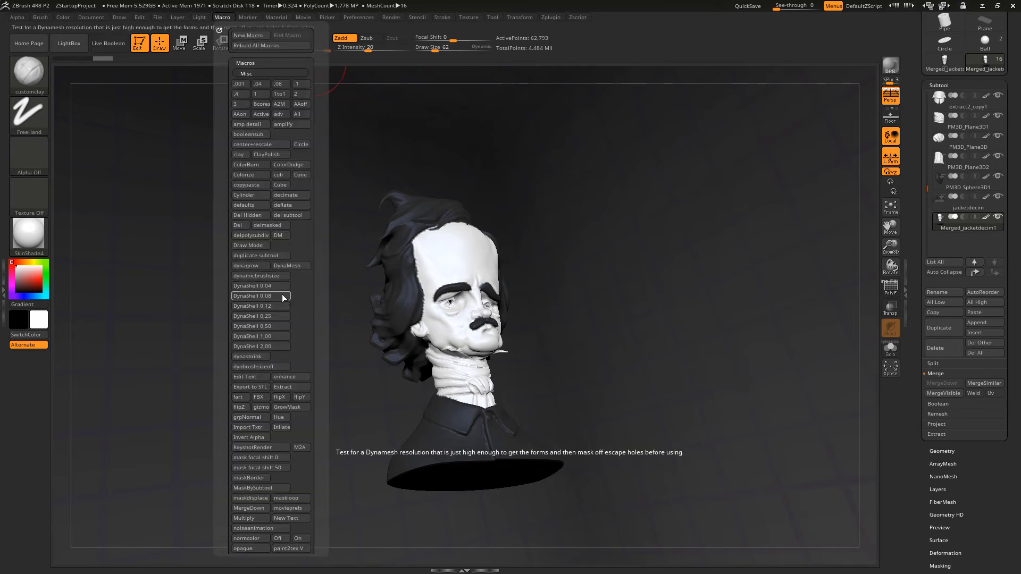
left_click_drag(916, 375, 915, 319)
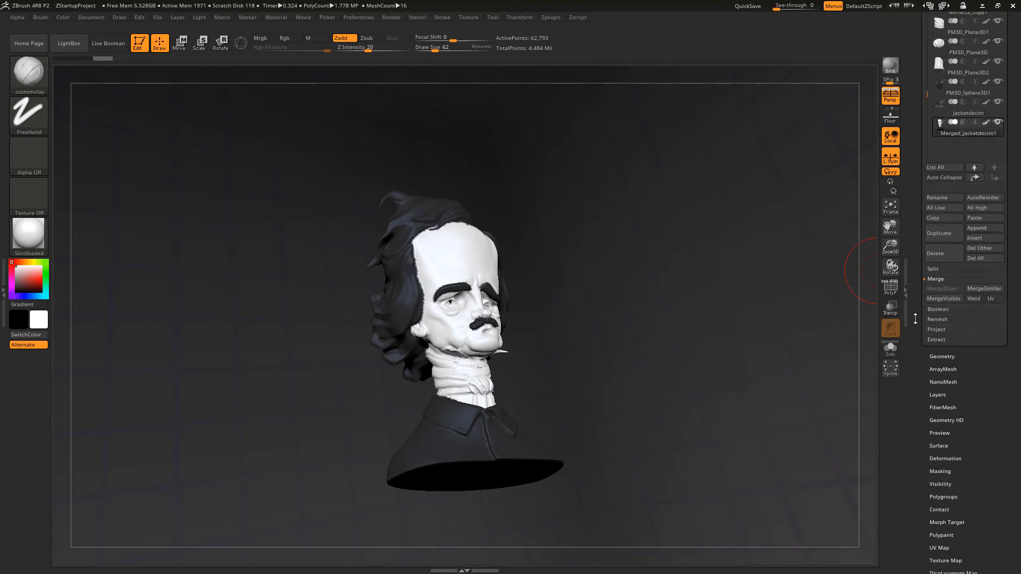
left_click(983, 343)
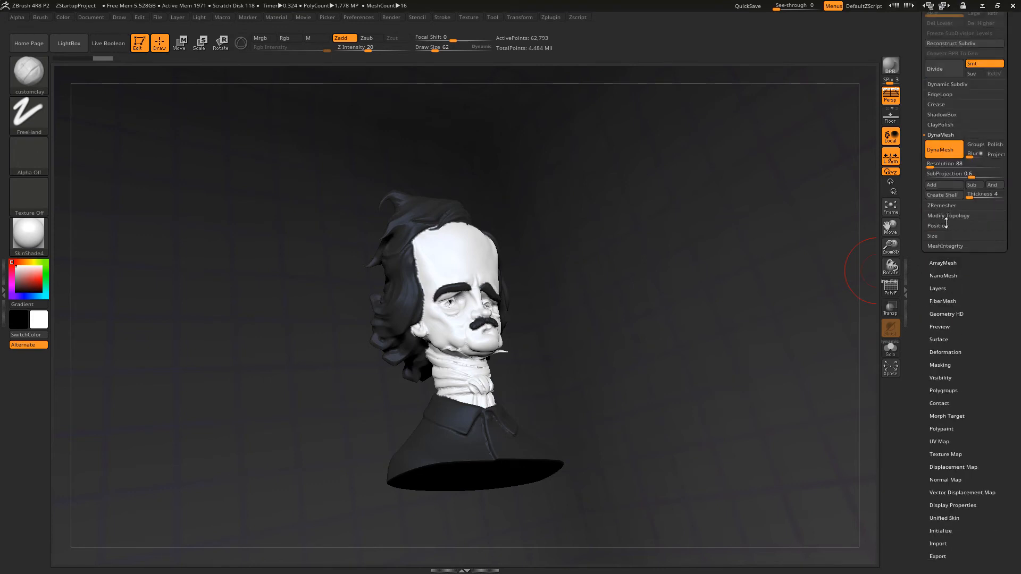
left_click(932, 235)
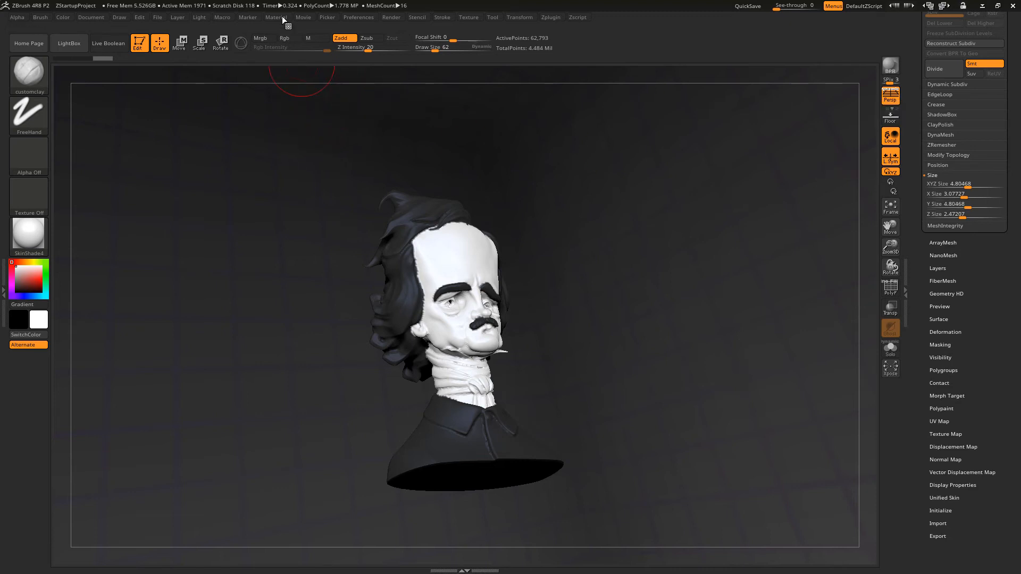
left_click(221, 16)
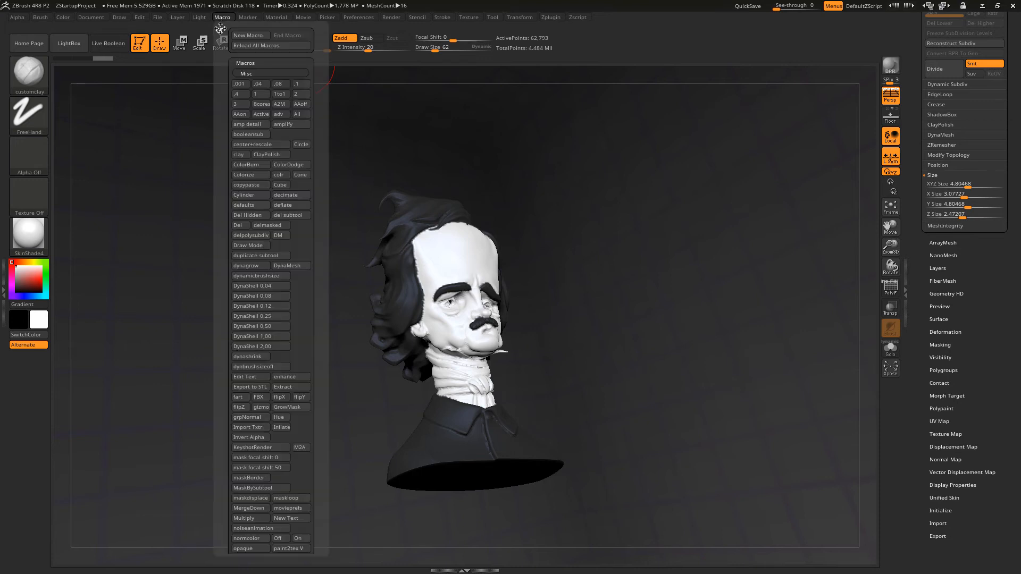
left_click(270, 297)
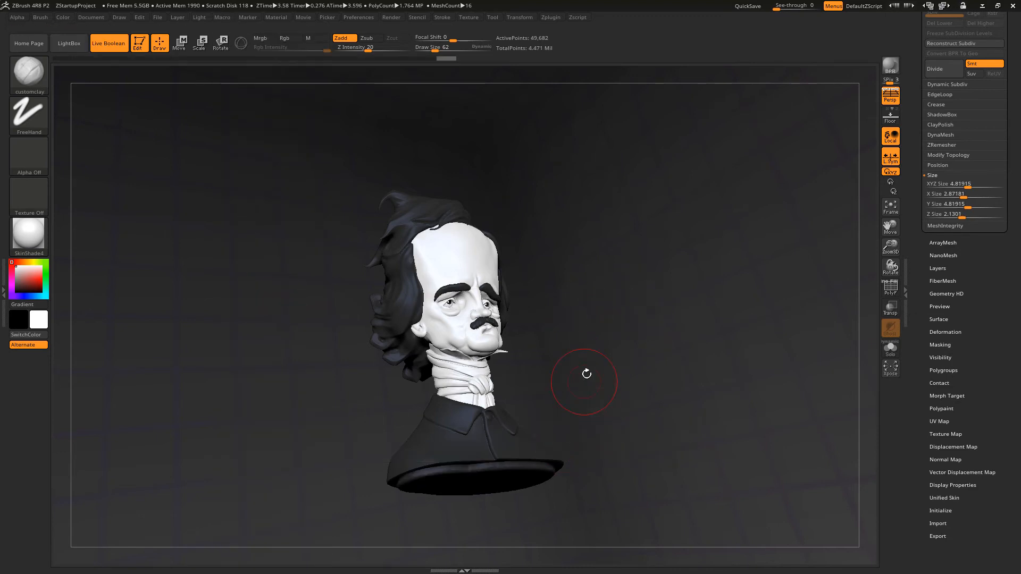
left_click_drag(586, 324, 637, 239)
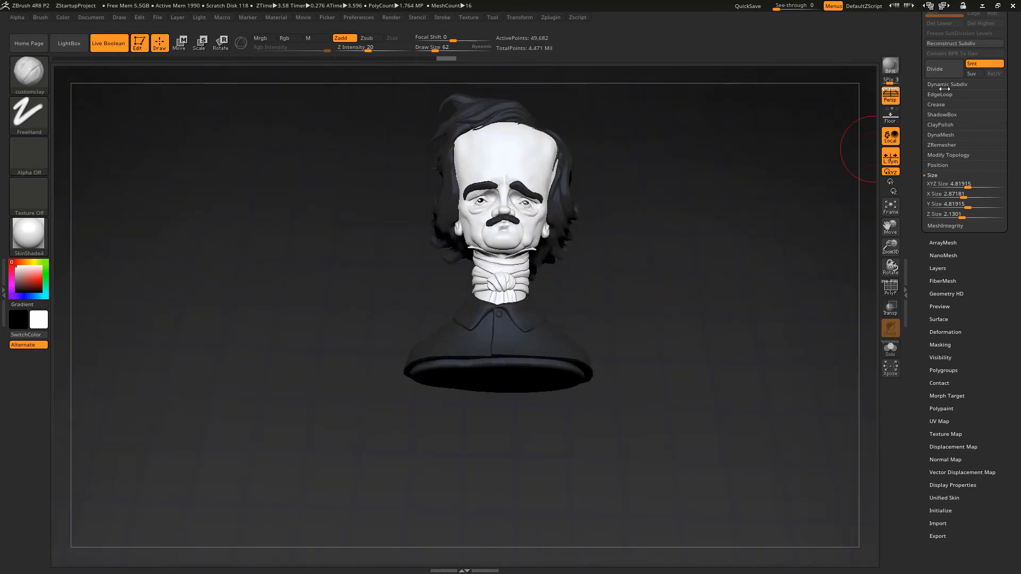
Step: Isolate the Merged_jacketdecim1 subtool, examine the generated inner form from several angles, and show all subtools again
left_click_drag(917, 76, 916, 146)
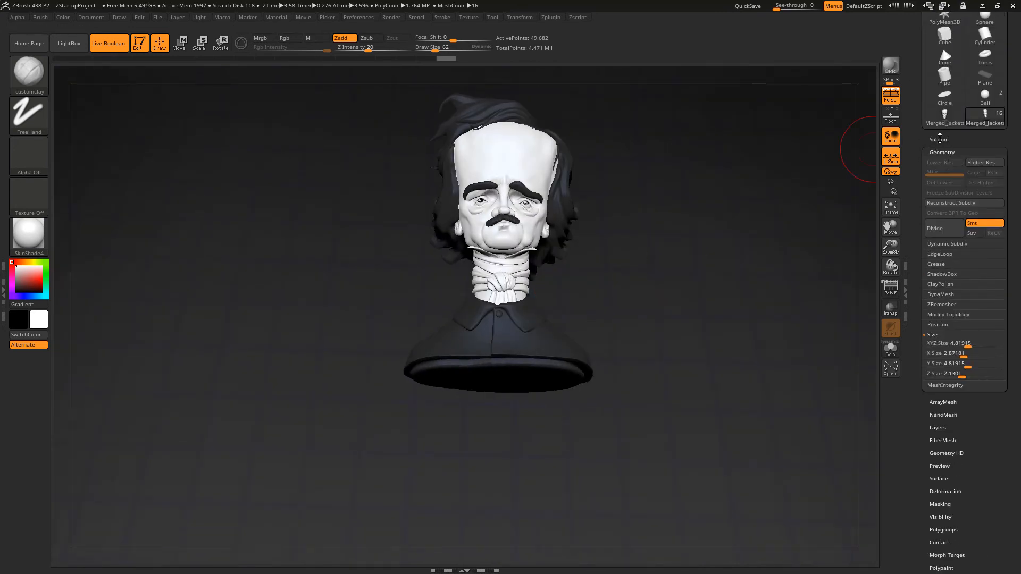
left_click(939, 139)
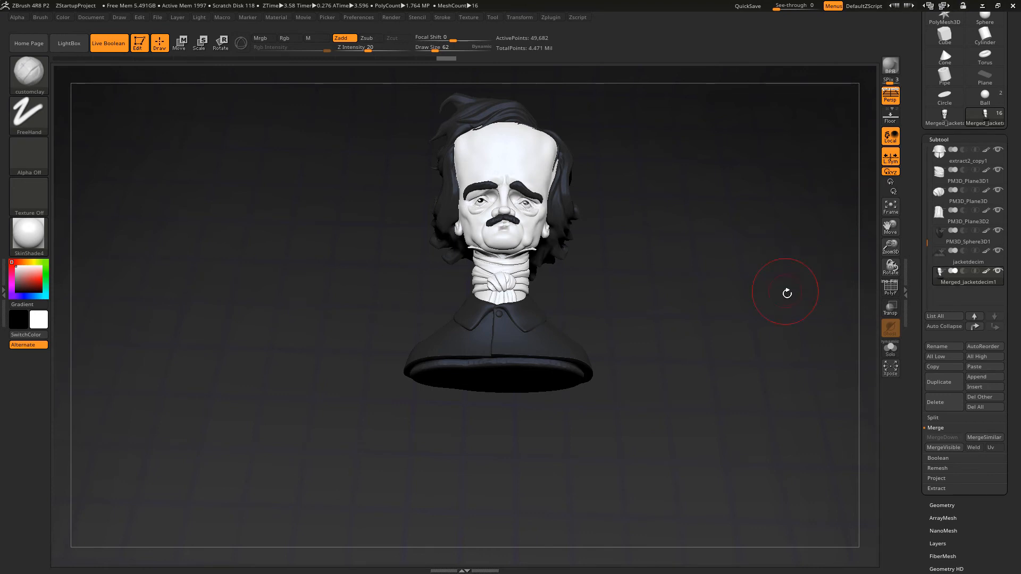
left_click(890, 348)
left_click_drag(819, 336, 663, 250)
left_click_drag(638, 213, 655, 262)
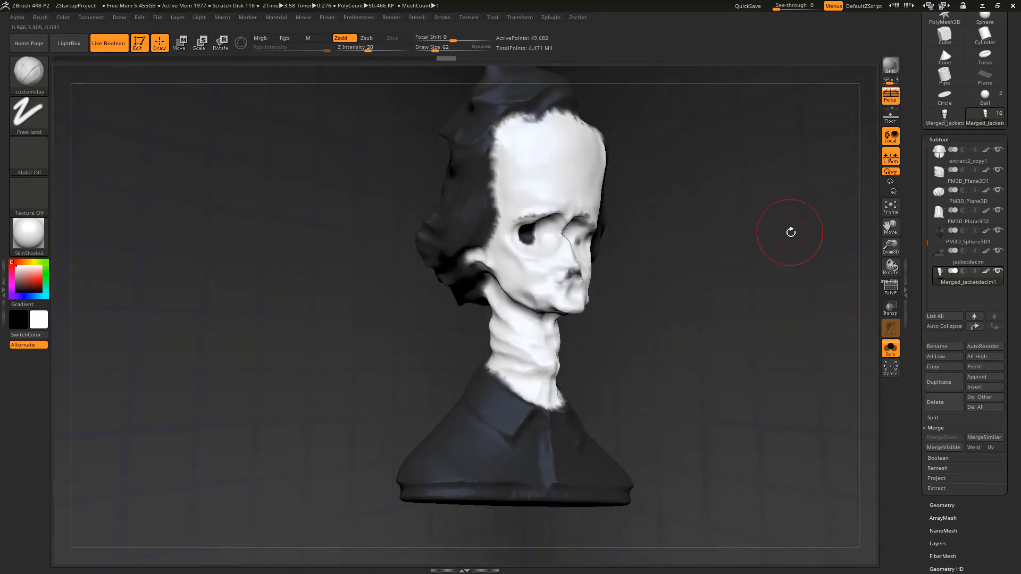
left_click(891, 352)
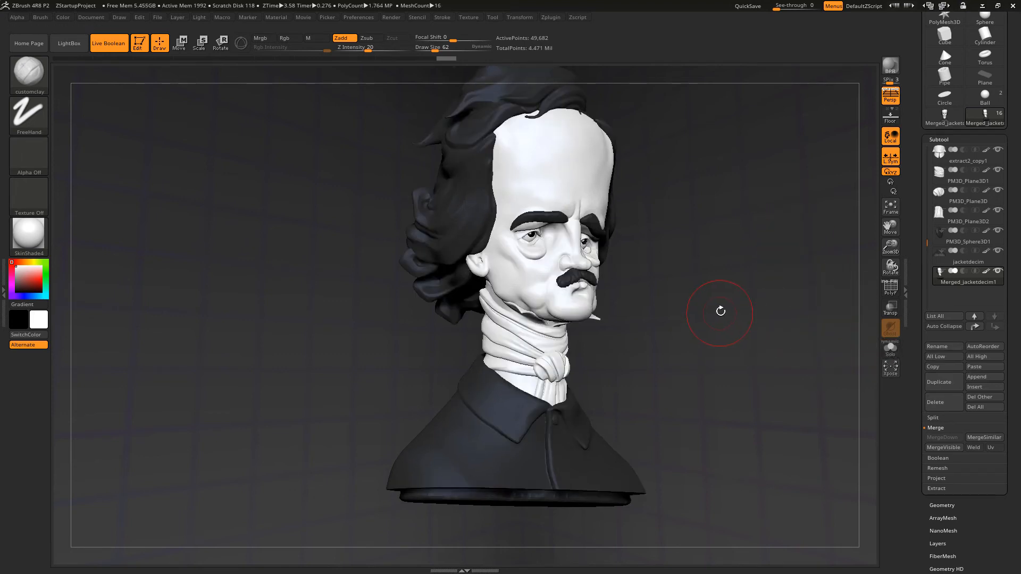
Step: Make the model transparent and examine the gap between inner and outer surfaces at the hair, forehead, neck and cravat
left_click(890, 307)
left_click_drag(702, 255, 680, 259)
right_click_drag(529, 179, 549, 302, "alt")
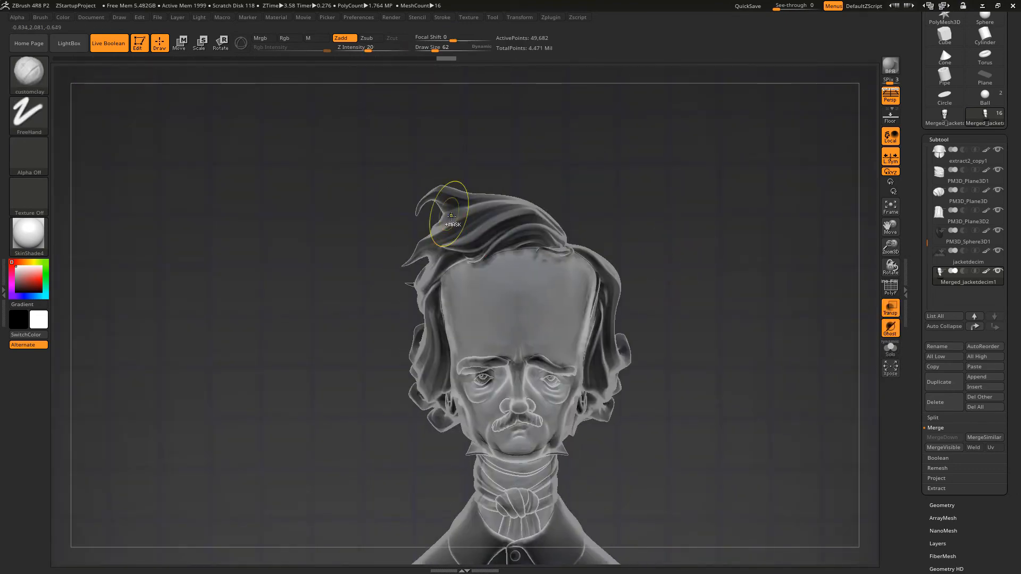
right_click_drag(447, 210, 889, 246, "ctrl")
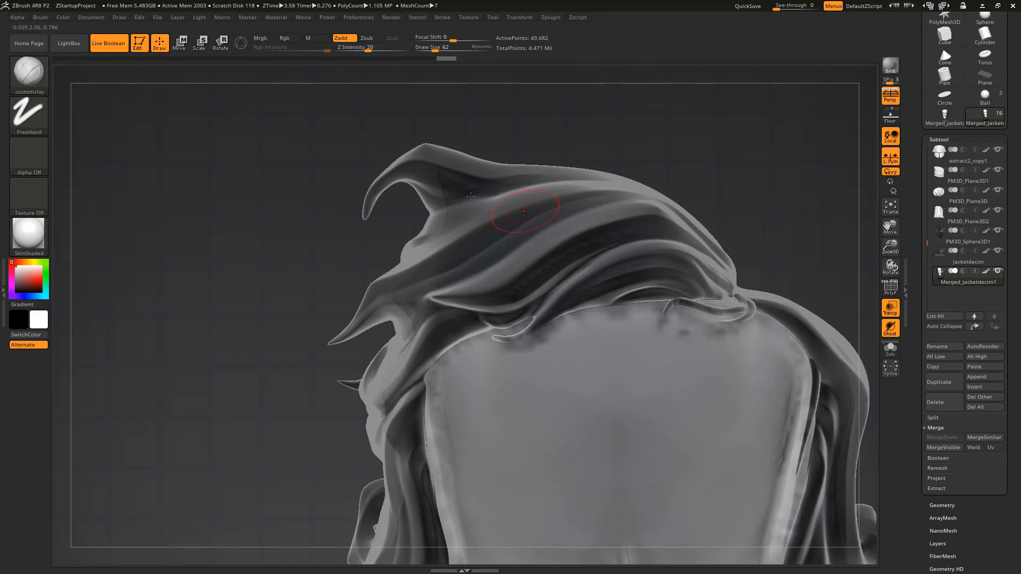
right_click_drag(476, 351, 448, 146, "alt")
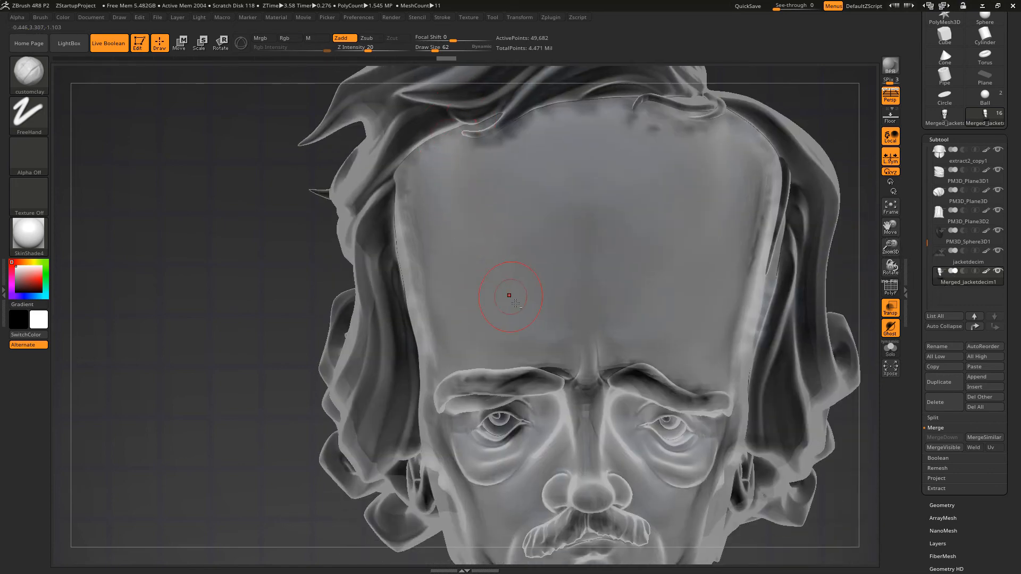
mouse_move(768, 188)
right_mouse_down("alt")
mouse_move(613, 142)
mouse_move(588, 151)
right_mouse_up("alt")
right_click_drag(463, 345, 522, 150, "alt")
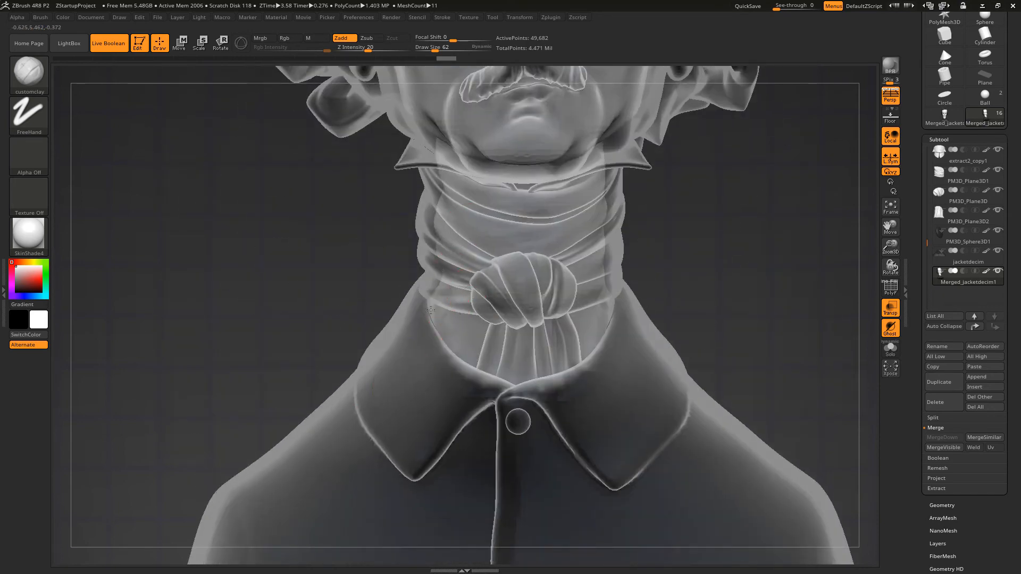
right_click_drag(353, 452, 456, 254, "alt")
right_click_drag(363, 298, 558, 223, "ctrl")
right_click_drag(780, 165, 597, 285, "alt")
right_click_drag(358, 213, 507, 307, "ctrl")
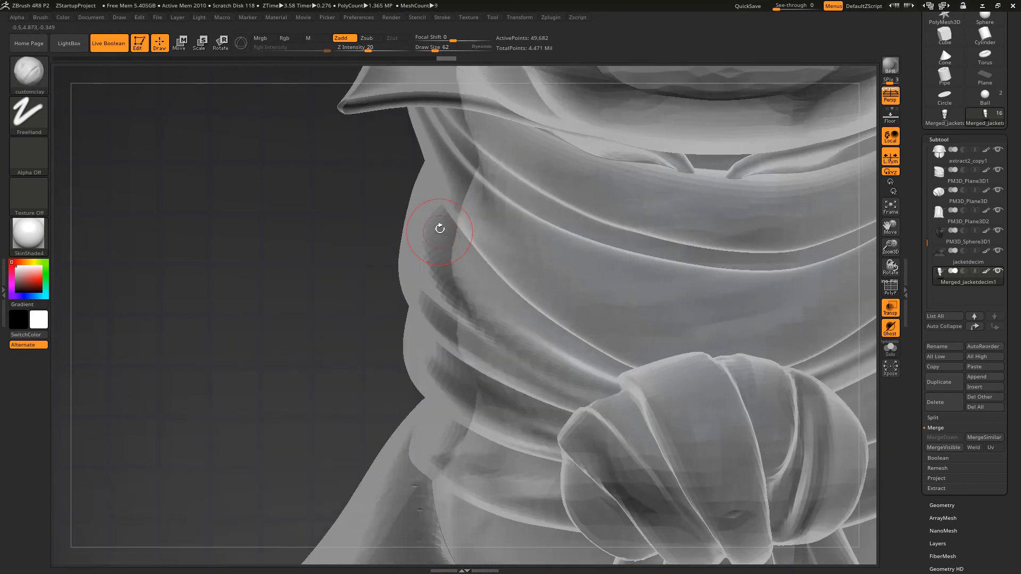
right_click_drag(439, 227, 456, 357, "ctrl")
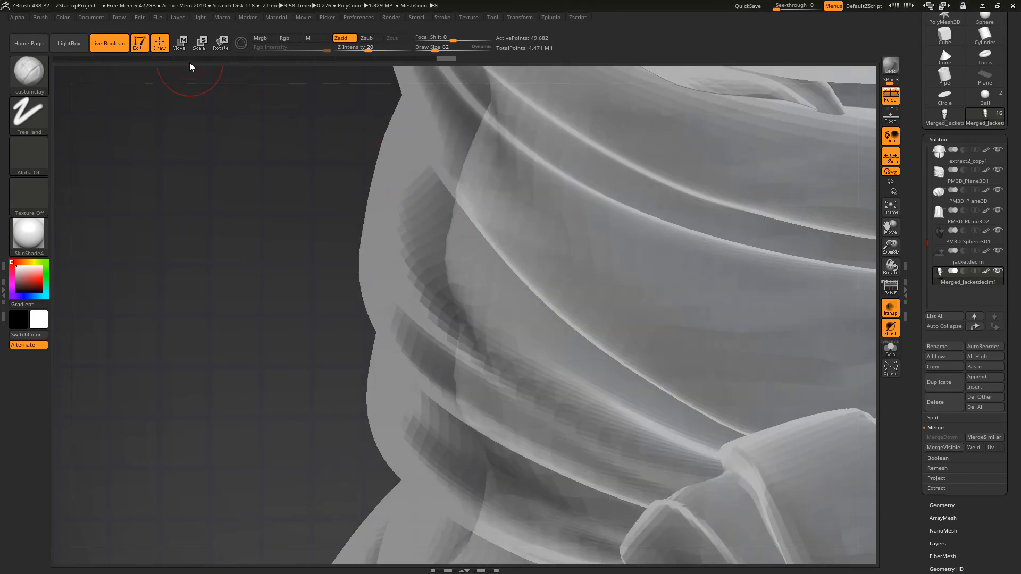
Step: Measure the wall thickness at the side of the neck with the Transpose line and turn transparency off
left_click(181, 42)
left_click_drag(449, 248, 361, 226)
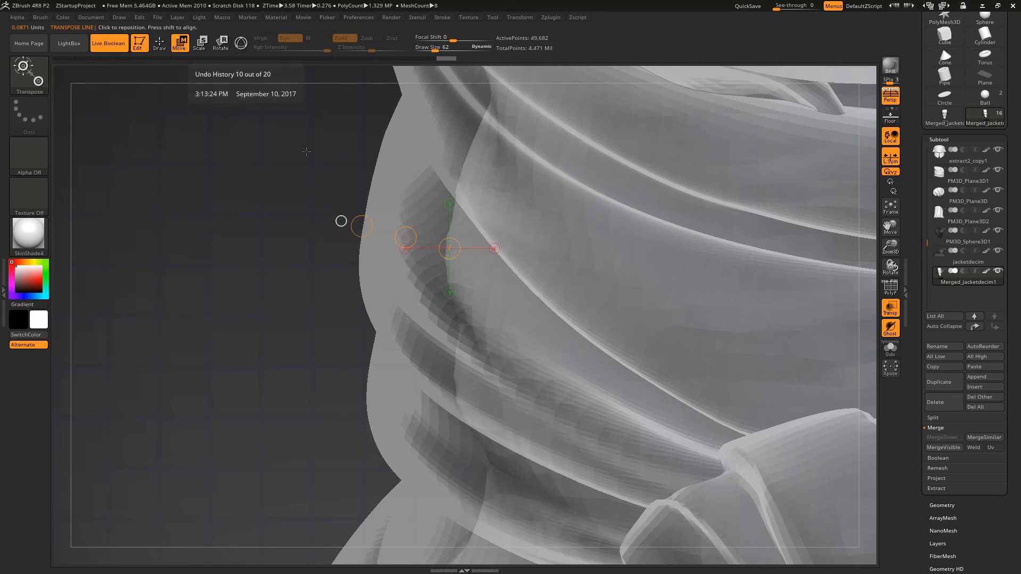
left_click_drag(451, 258, 447, 255)
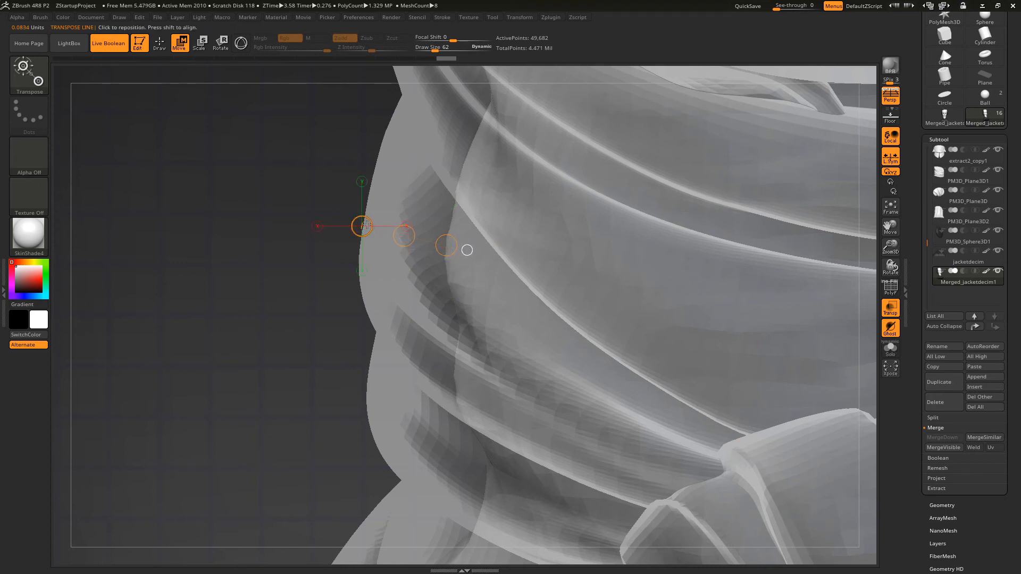
left_click_drag(366, 229, 368, 229)
left_click_drag(364, 228, 363, 229)
left_click(160, 42)
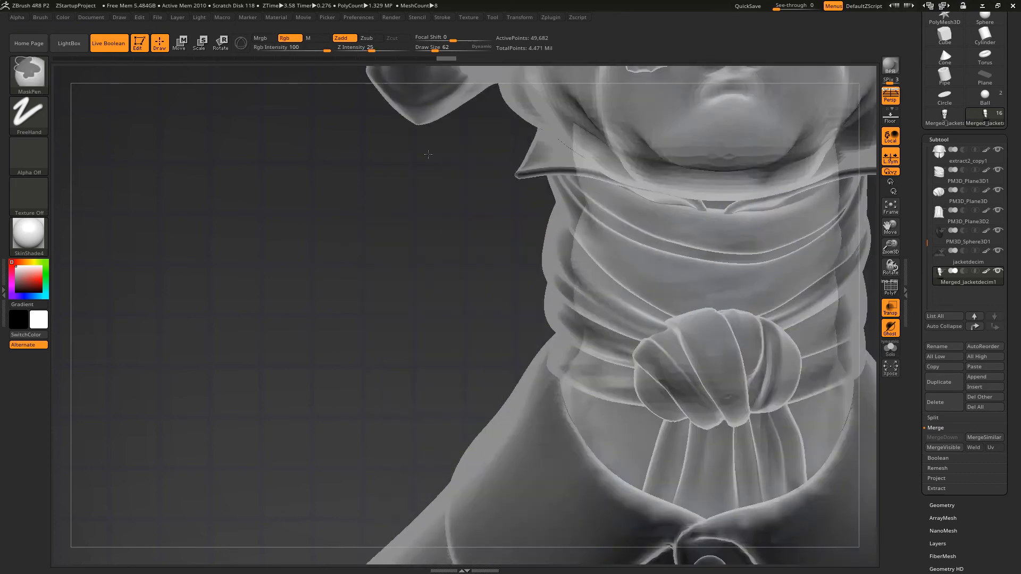
left_click(890, 307)
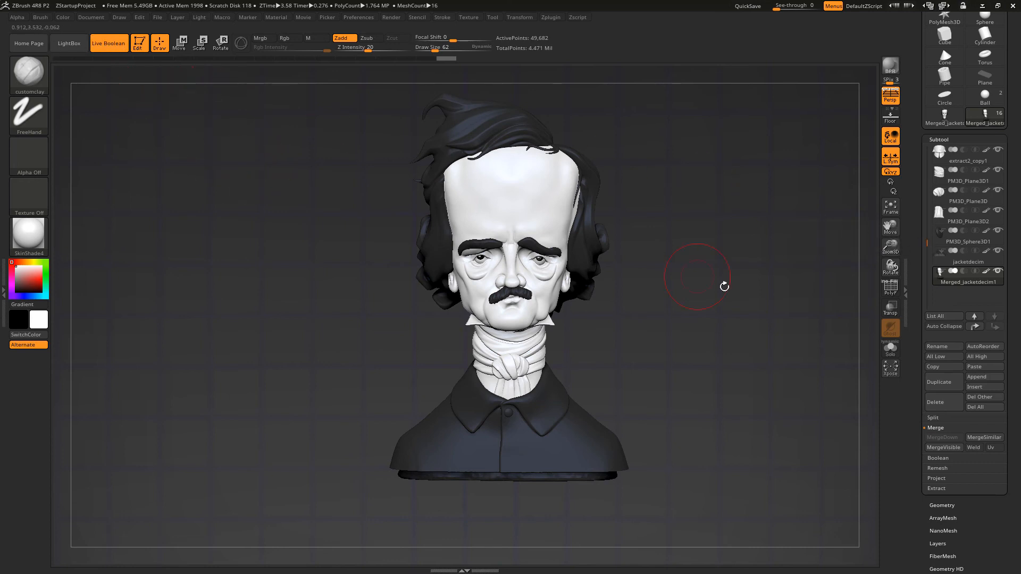
Step: Set the Merged_jacketdecim1 subtool to Boolean subtraction and check the subtool list up to the first subtool, poe posing2
left_click(963, 272)
left_click_drag(925, 239, 936, 153)
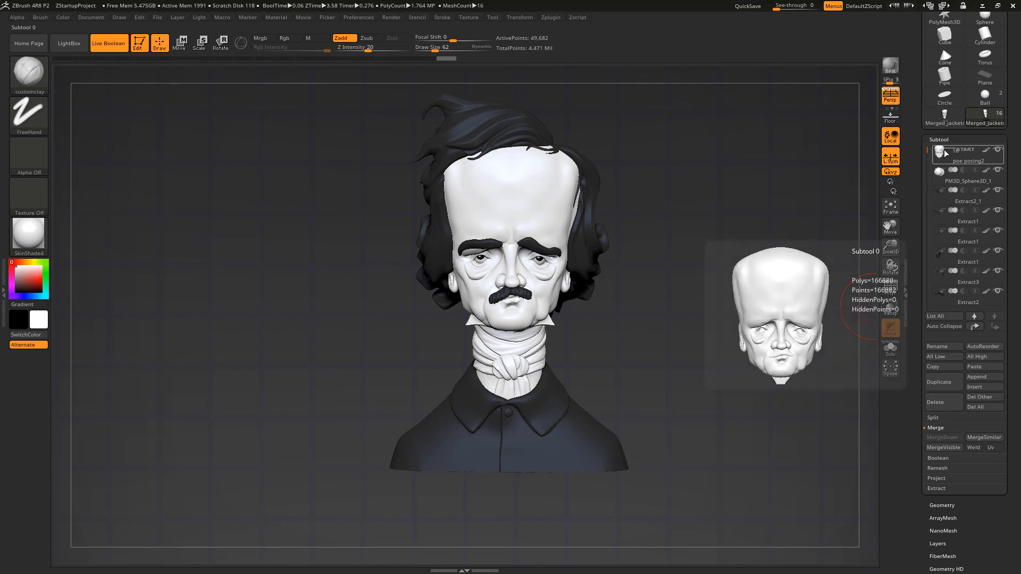
left_click_drag(924, 151, 925, 246)
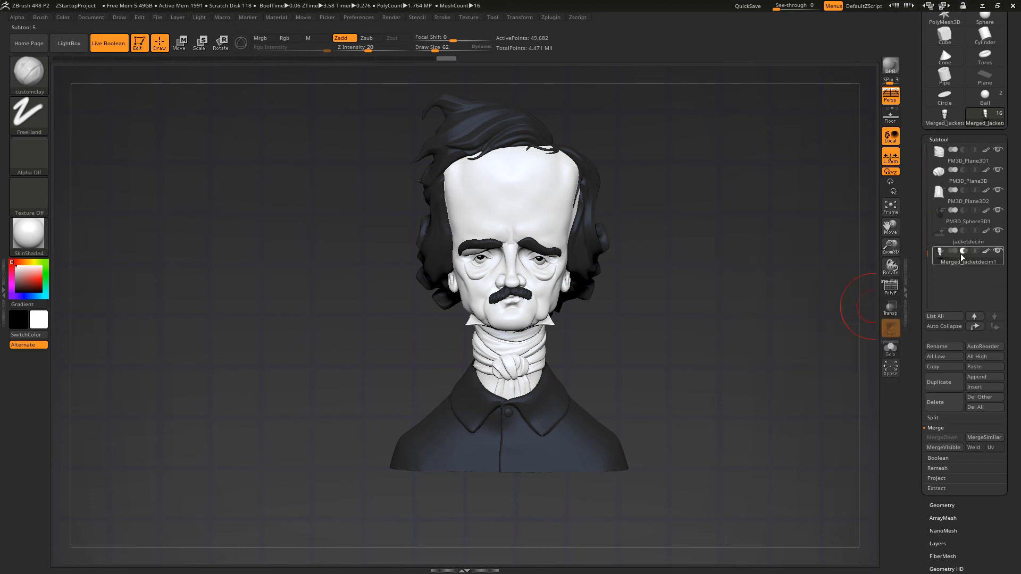
Step: Make a Boolean mesh from the subtools with the inner form subtracted, and switch to the resulting tool
left_click_drag(656, 392, 585, 367)
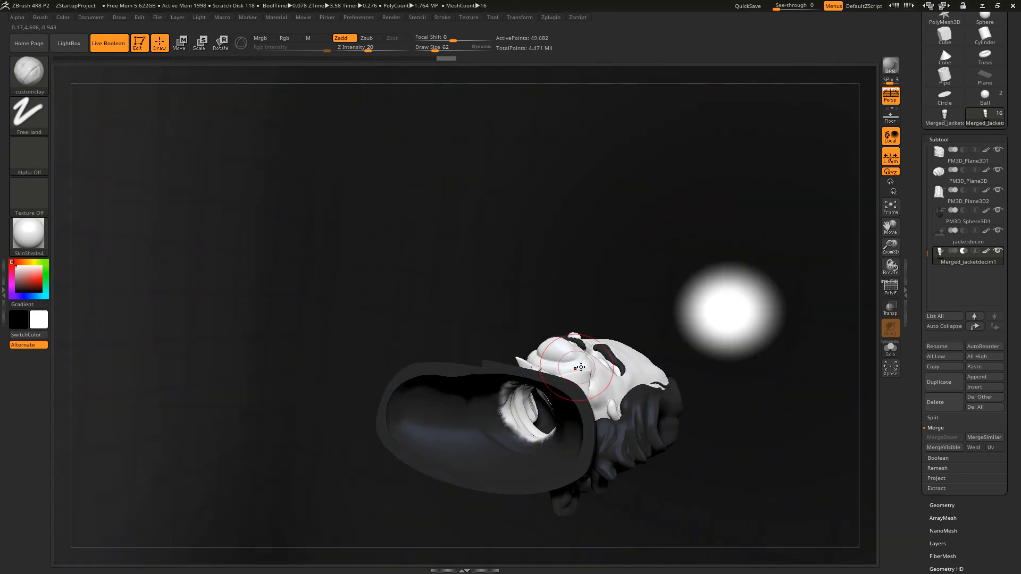
right_click_drag(585, 367, 444, 402)
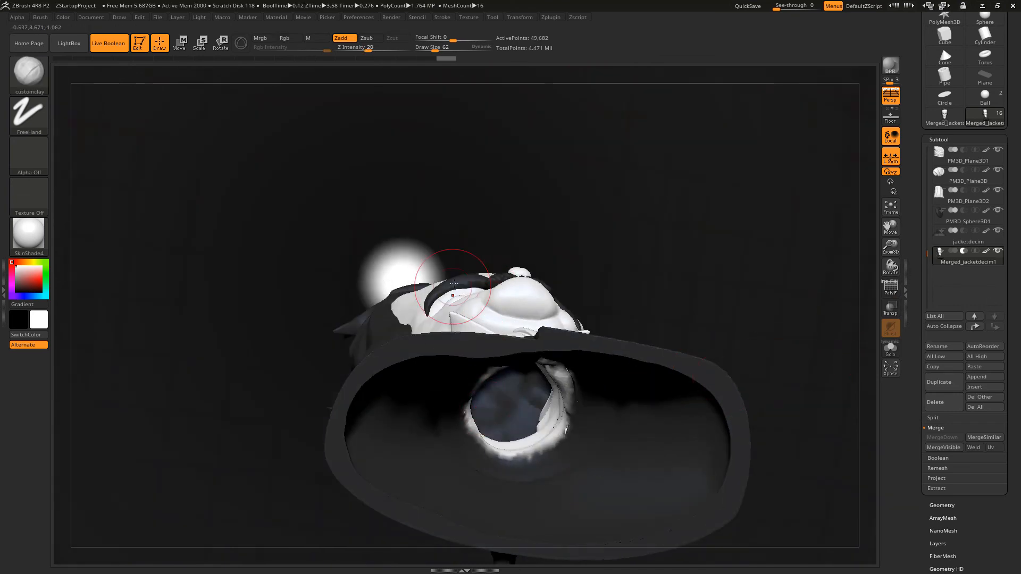
mouse_move(463, 315)
right_mouse_down()
mouse_move(563, 311)
mouse_move(465, 304)
mouse_move(511, 346)
mouse_move(601, 366)
mouse_move(659, 324)
mouse_move(576, 274)
right_mouse_up()
left_click_drag(919, 333, 919, 274)
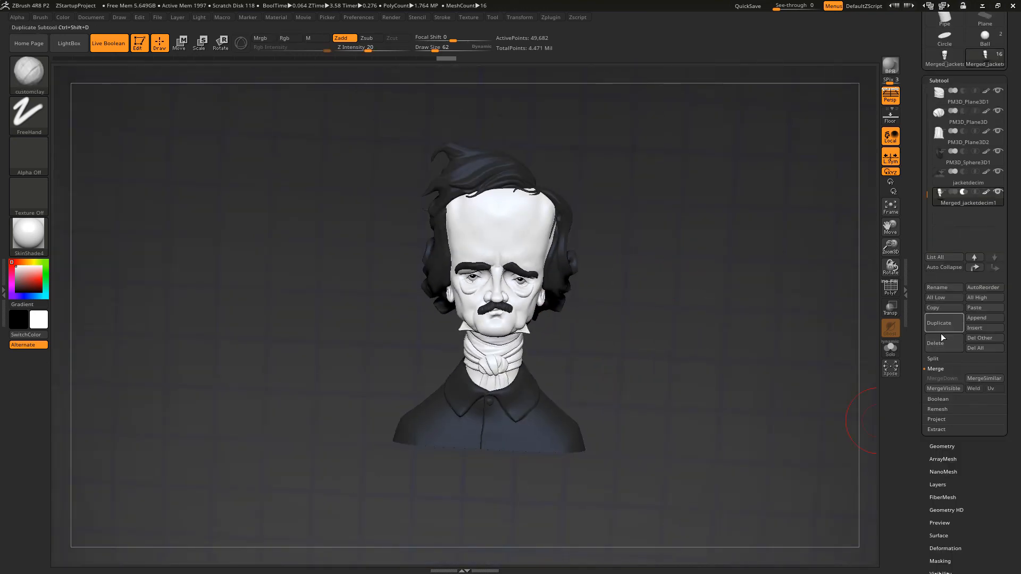
left_click(933, 398)
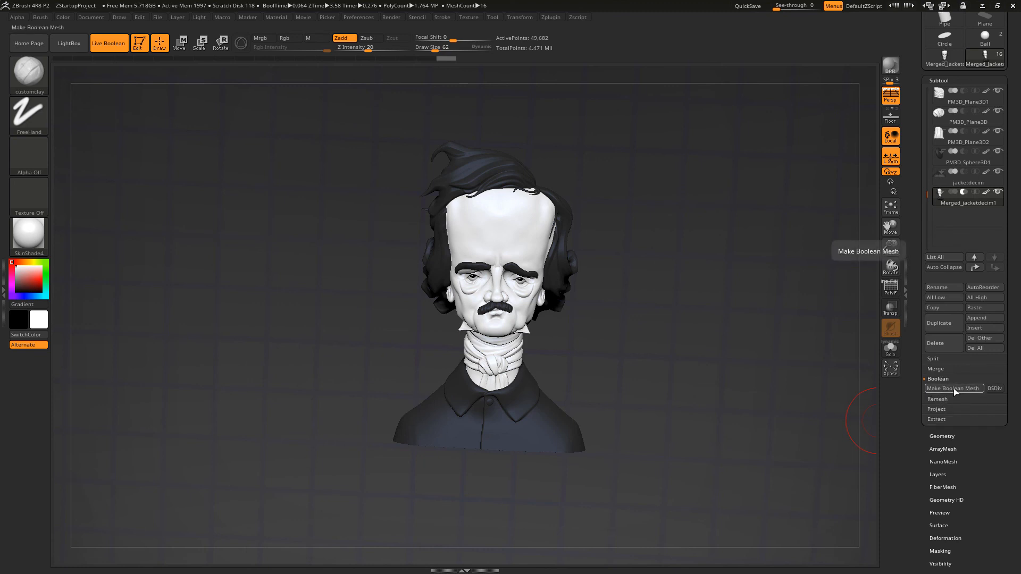
left_click(952, 388)
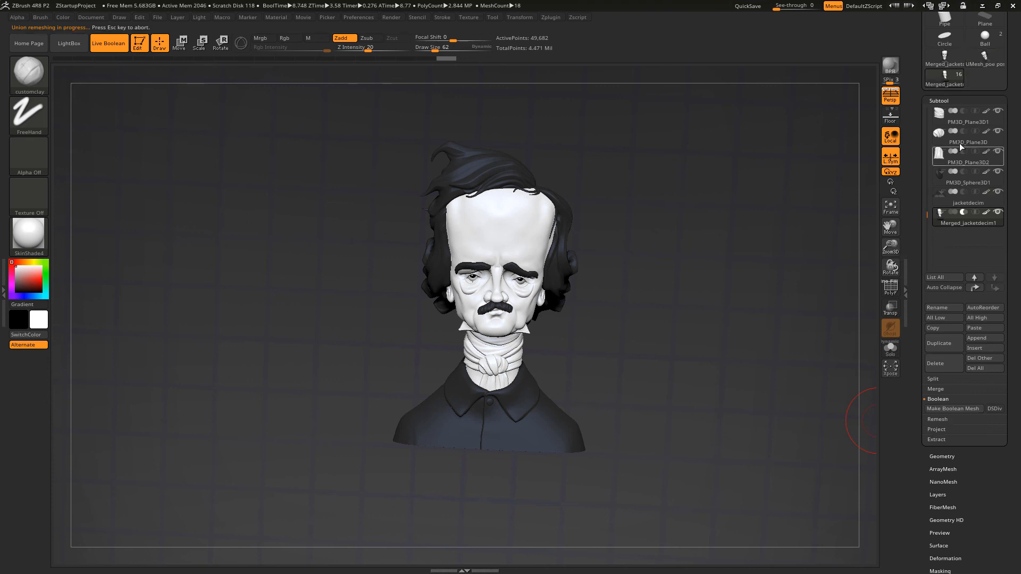
left_click(988, 62)
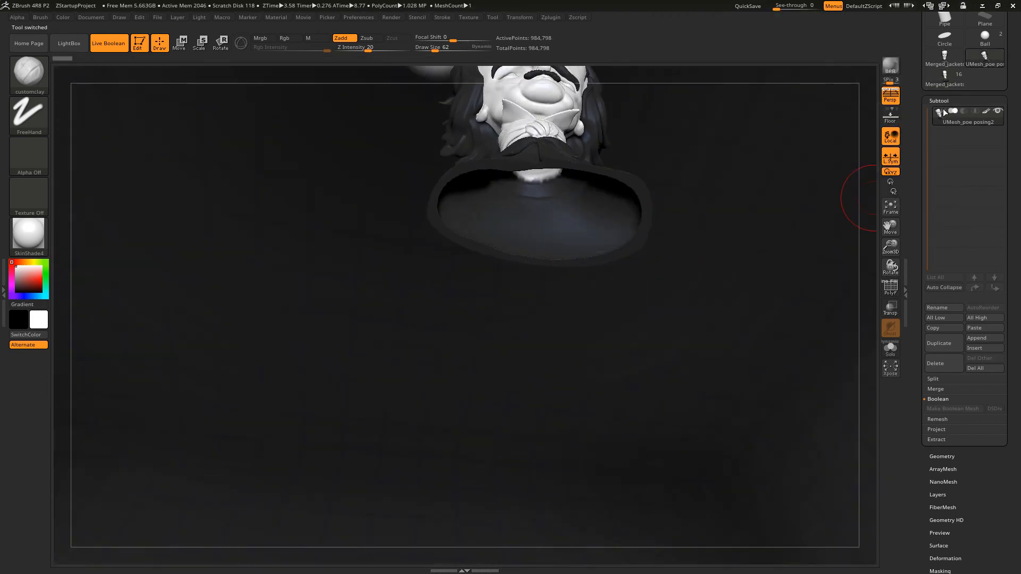
Step: Examine the Boolean mesh's hollow interior from below, with the polyframe shown briefly, and its exterior from the side and front
left_click_drag(649, 298, 601, 280)
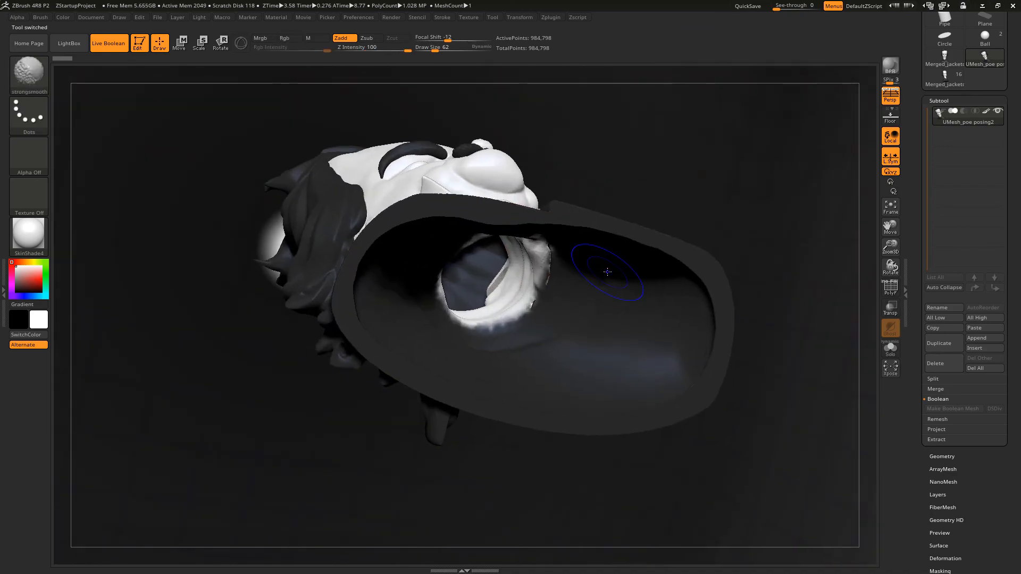
key("shift+f")
mouse_move(586, 203)
right_mouse_down()
mouse_move(367, 248)
mouse_move(350, 370)
mouse_move(248, 316)
right_mouse_up()
key("shift+f")
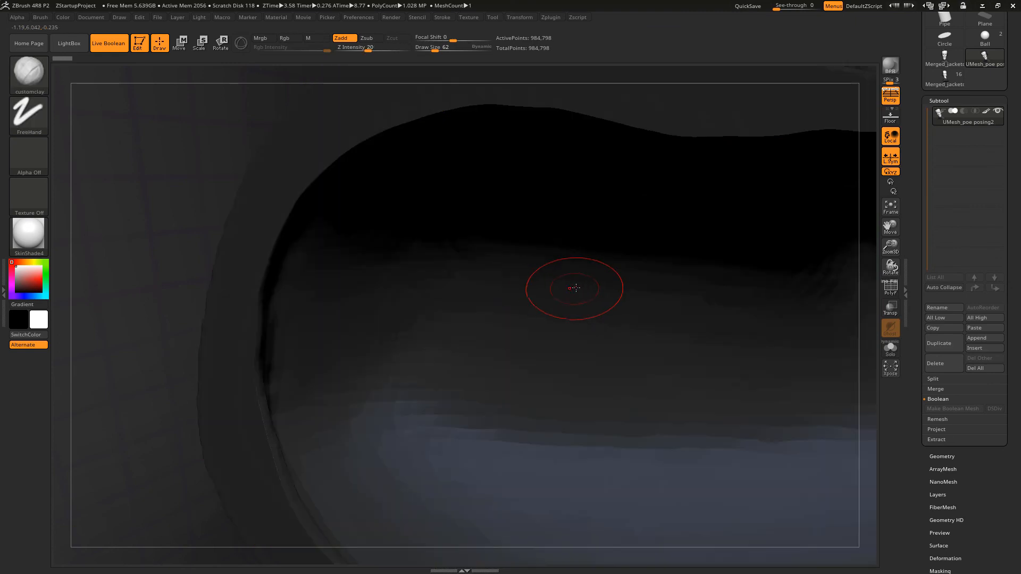
mouse_move(574, 289)
right_mouse_down("ctrl")
mouse_move(747, 237)
mouse_move(599, 314)
mouse_move(592, 256)
right_mouse_up("ctrl")
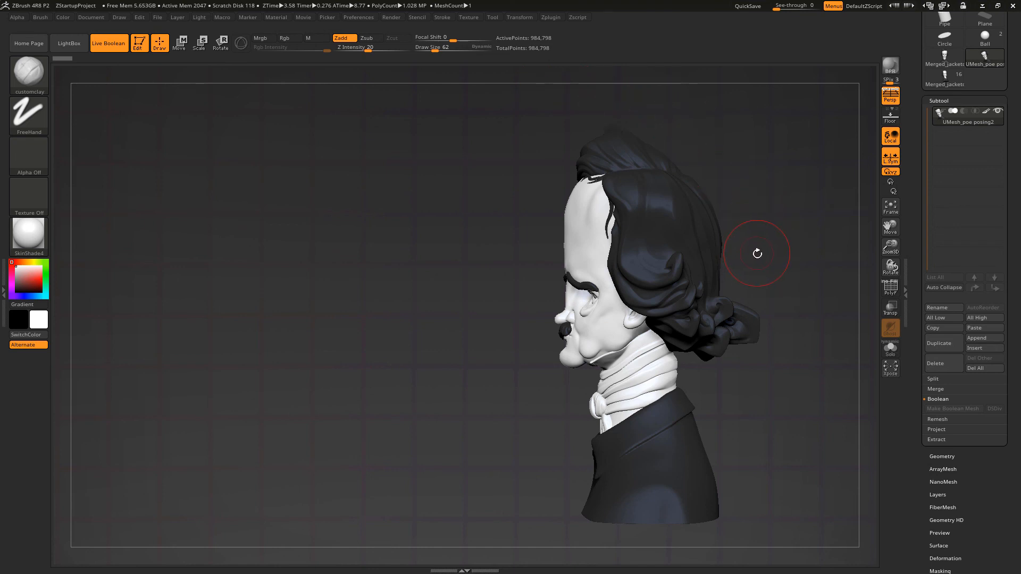
left_click_drag(752, 253, 784, 251)
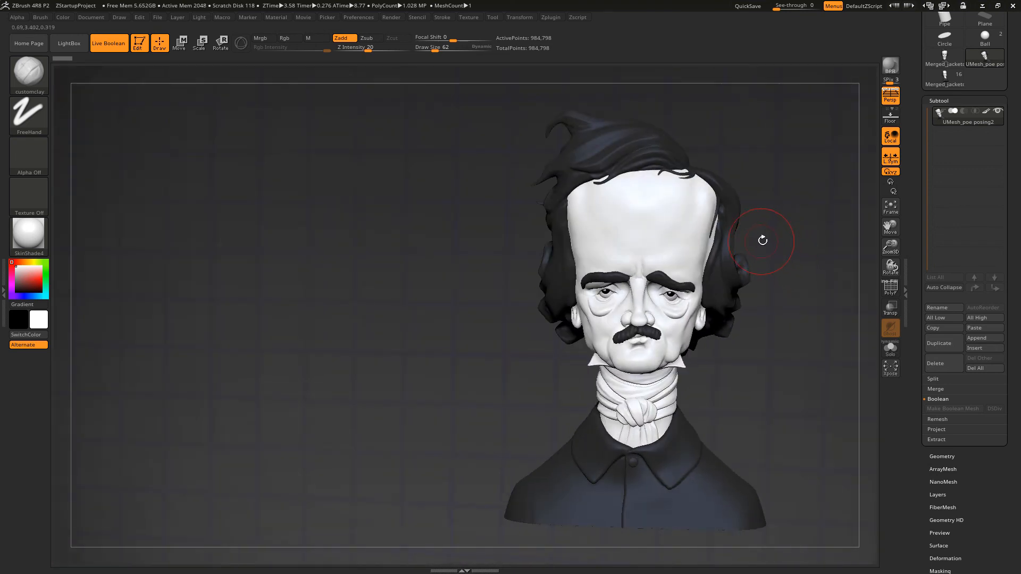